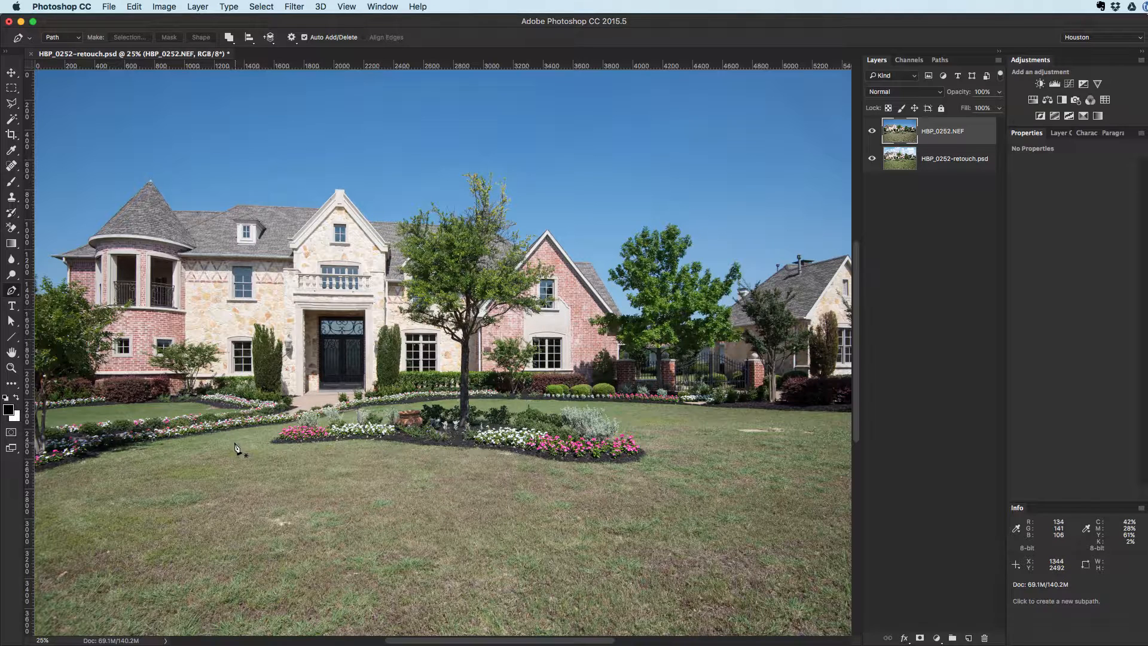
Step: Examine the front lawn and compare the HBP_0252.NEF layer with the retouch layer beneath it by toggling its visibility
{"action": "key", "text": "super+minus"}
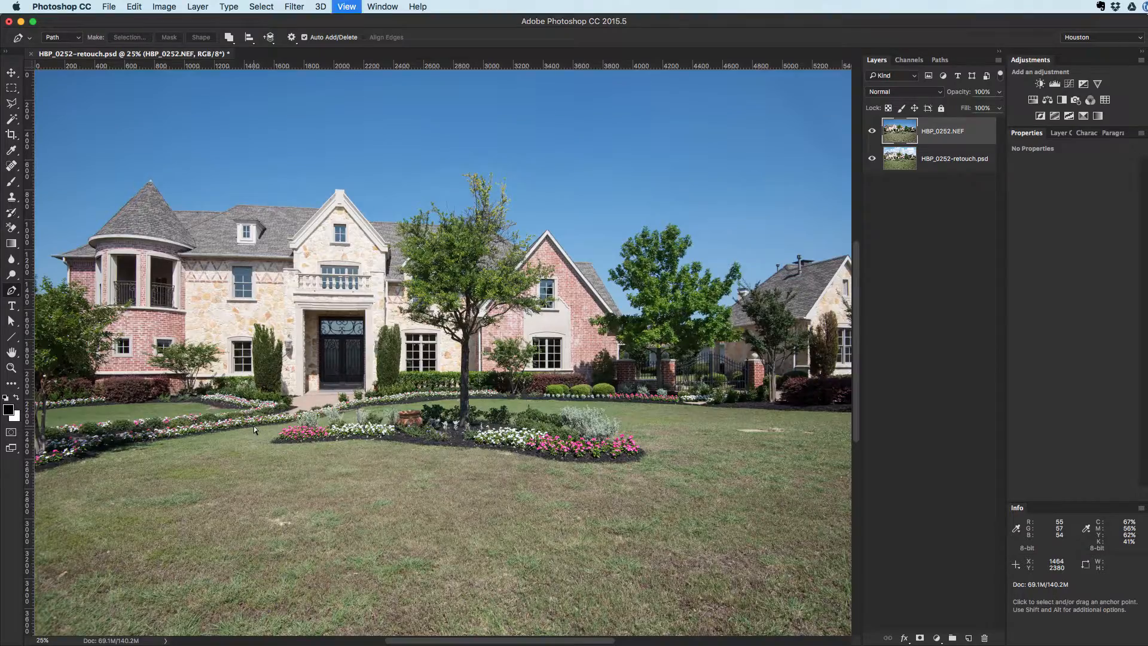
{"action": "key", "text": "super+plus"}
{"action": "key", "text": "super+minus"}
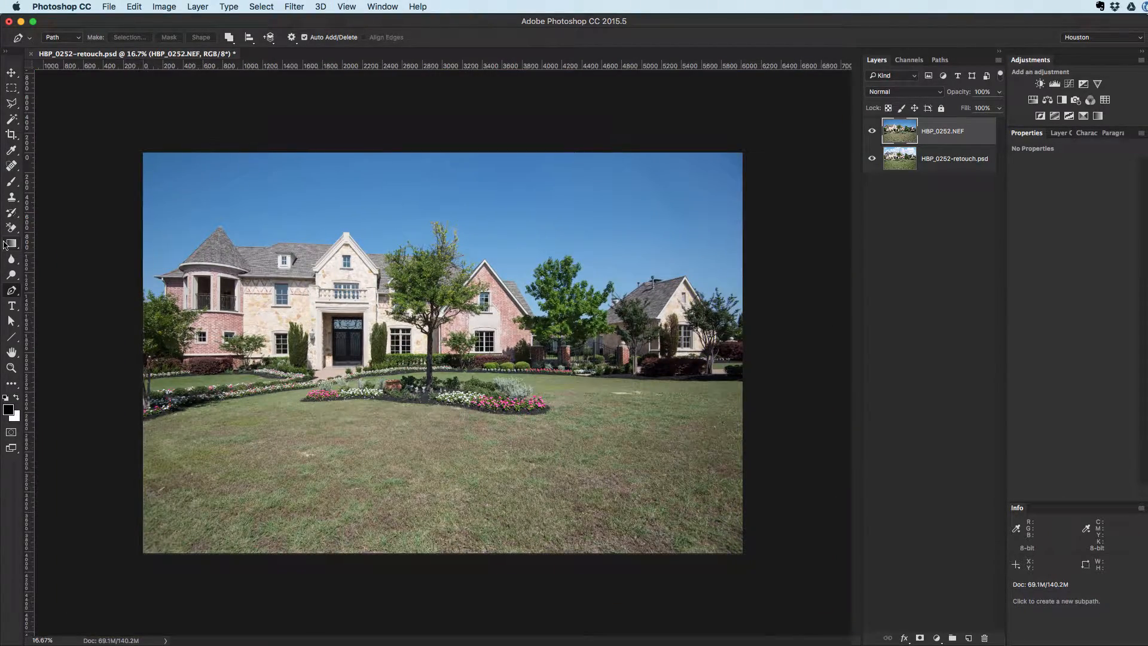
{"action": "key", "text": "super+plus"}
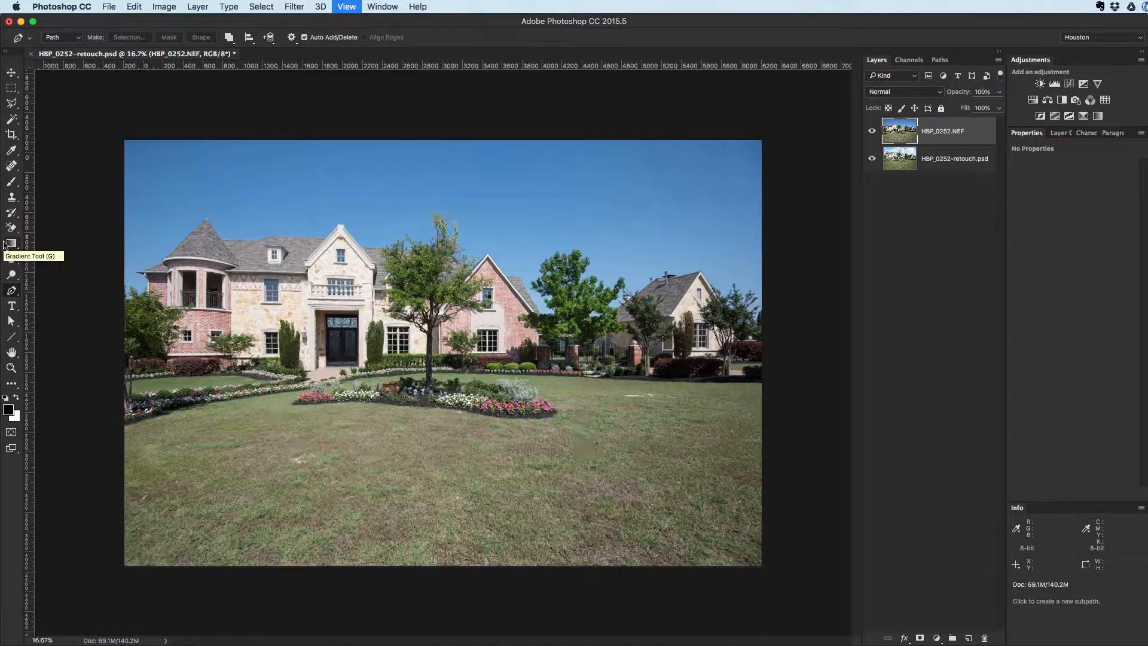
{"action": "key", "text": "super+minus"}
{"action": "key", "text": "super+plus"}
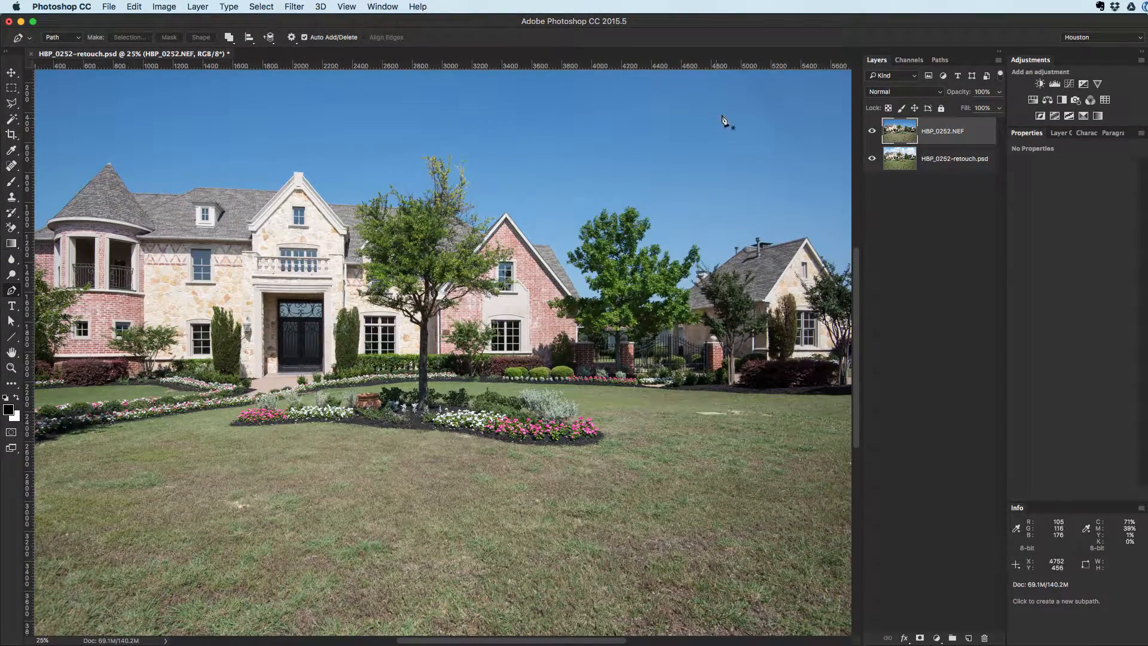
{"action": "left_click", "coordinate": [873, 131]}
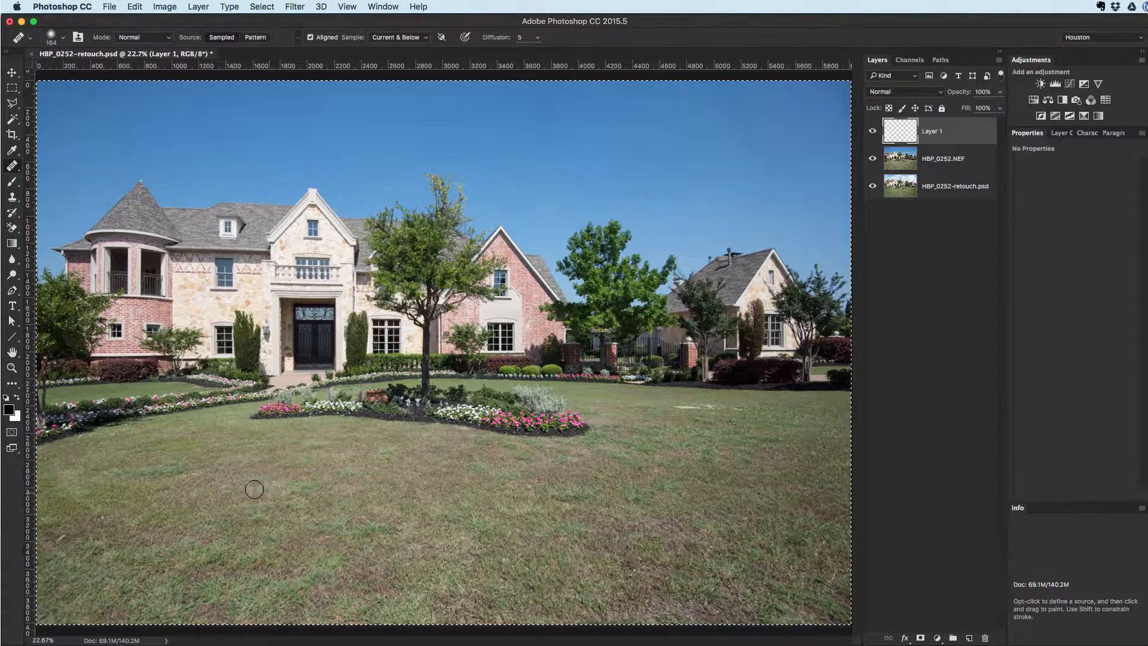
Step: Remove the pale patch in the lawn near the brick gate on Layer 1 with the Healing Brush, and clear the selection
{"action": "key", "text": "z"}
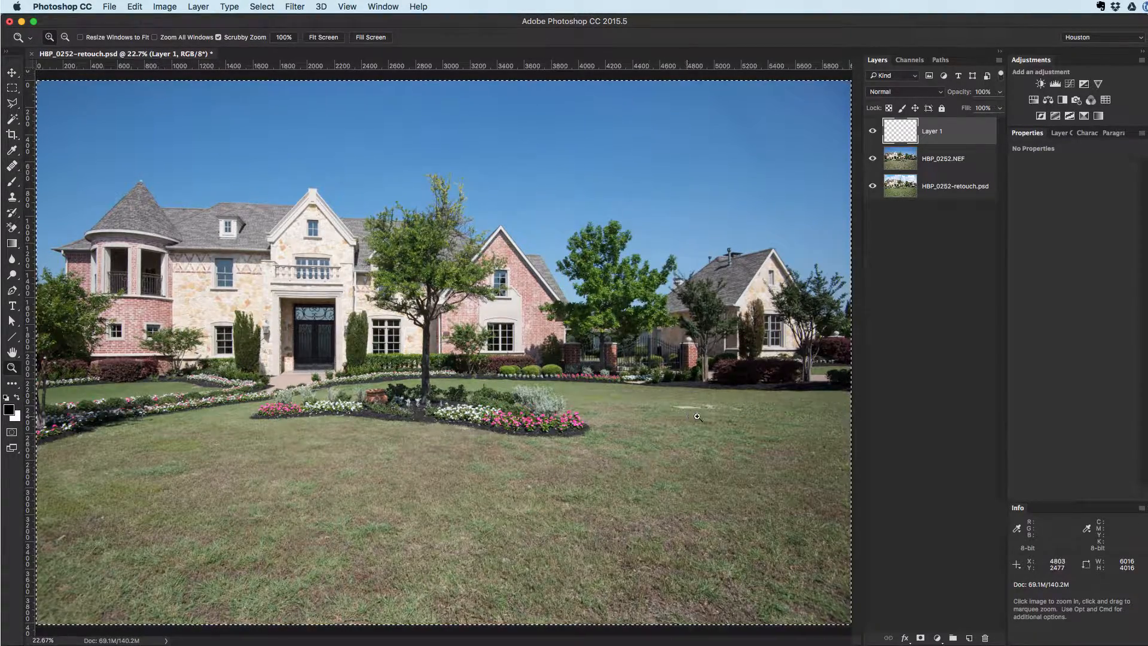
{"action": "mouse_move", "coordinate": [698, 417]}
{"action": "left_mouse_down"}
{"action": "mouse_move", "coordinate": [771, 421]}
{"action": "mouse_move", "coordinate": [762, 423]}
{"action": "left_mouse_up"}
{"action": "key", "text": "j"}
{"action": "left_click_drag", "start_coordinate": [608, 448], "coordinate": [432, 499]}
{"action": "left_click_drag", "start_coordinate": [508, 404], "coordinate": [460, 408]}
{"action": "left_click", "coordinate": [527, 403], "text": "alt"}
{"action": "mouse_move", "coordinate": [548, 437]}
{"action": "left_mouse_down"}
{"action": "mouse_move", "coordinate": [470, 439]}
{"action": "mouse_move", "coordinate": [713, 445]}
{"action": "left_mouse_up"}
{"action": "left_click", "coordinate": [584, 410], "text": "alt"}
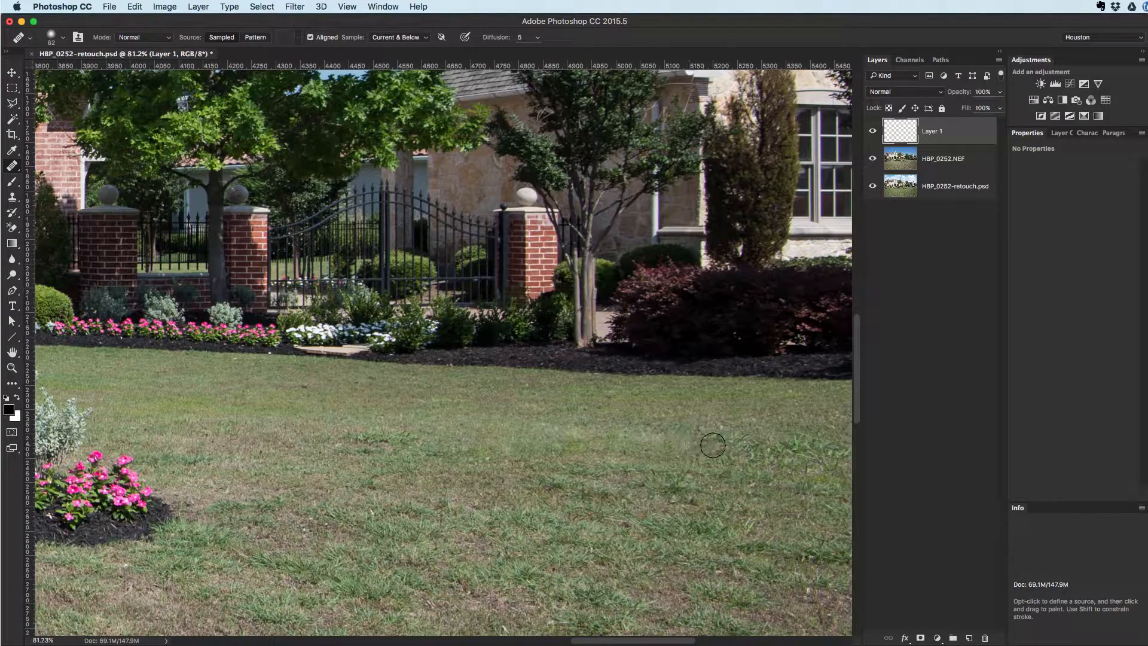
{"action": "key", "text": "super+0"}
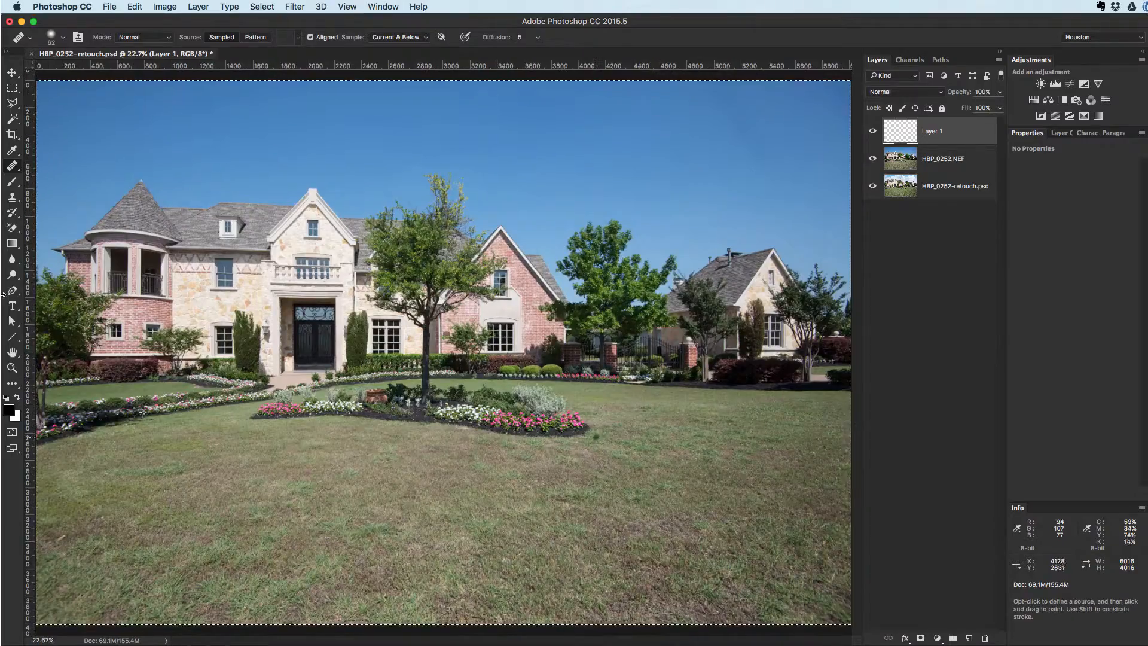
{"action": "key", "text": "super+d"}
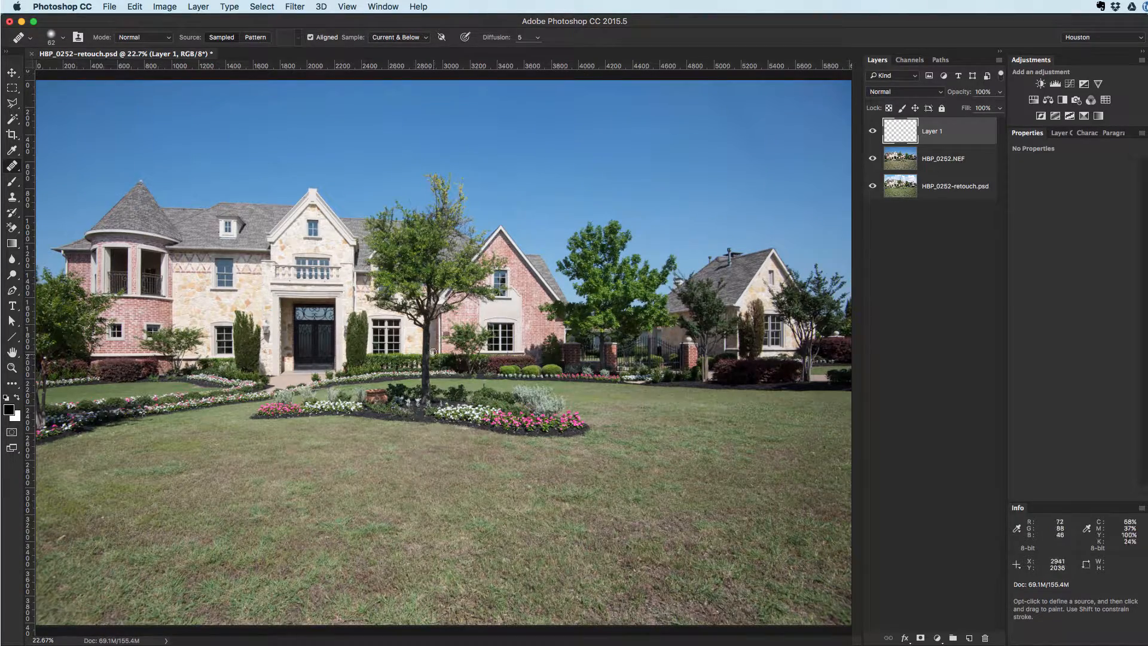
Step: Create a new layer named "Green grass - painting"
{"action": "key", "text": "shift+super+n"}
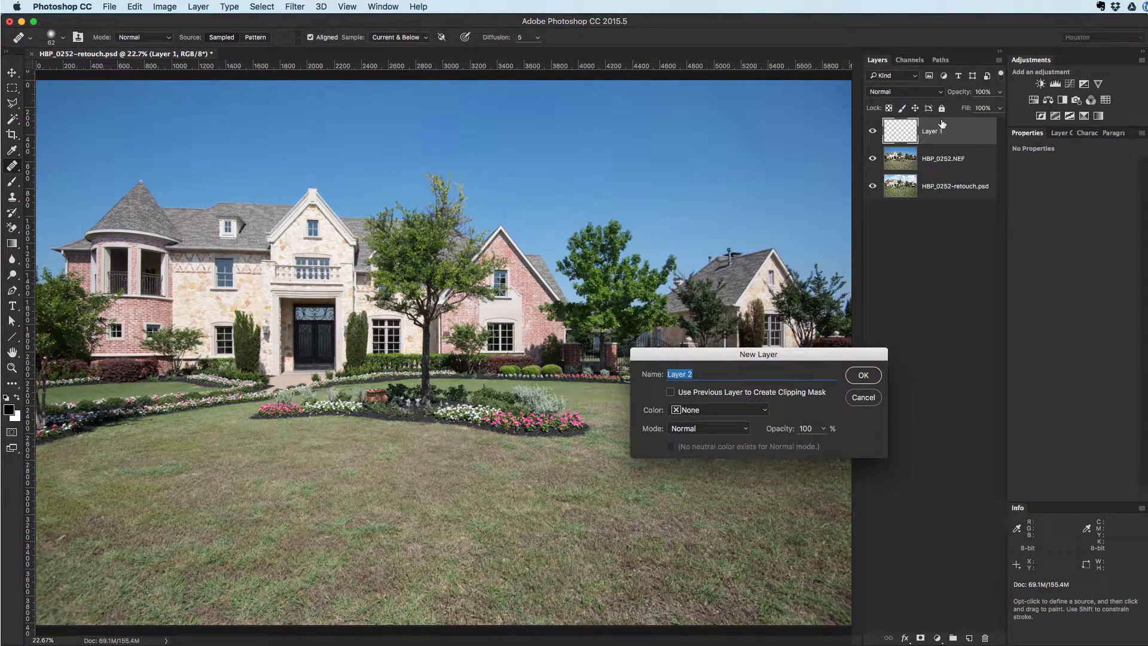
{"action": "type", "text": "Green grass - painting"}
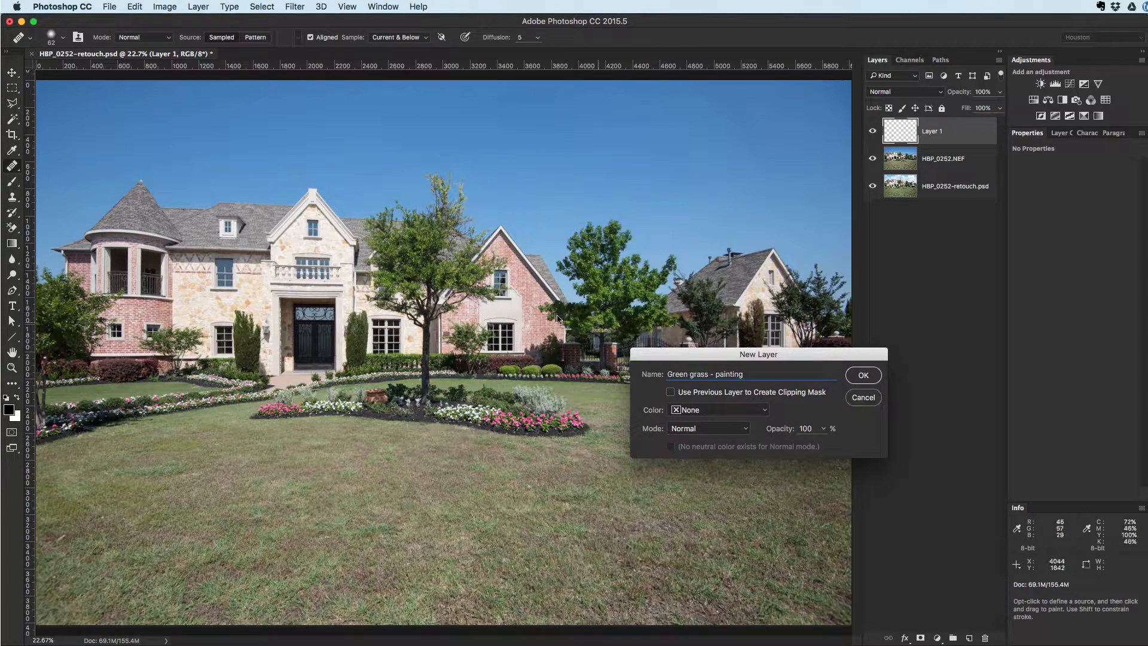
{"action": "left_click", "coordinate": [864, 375]}
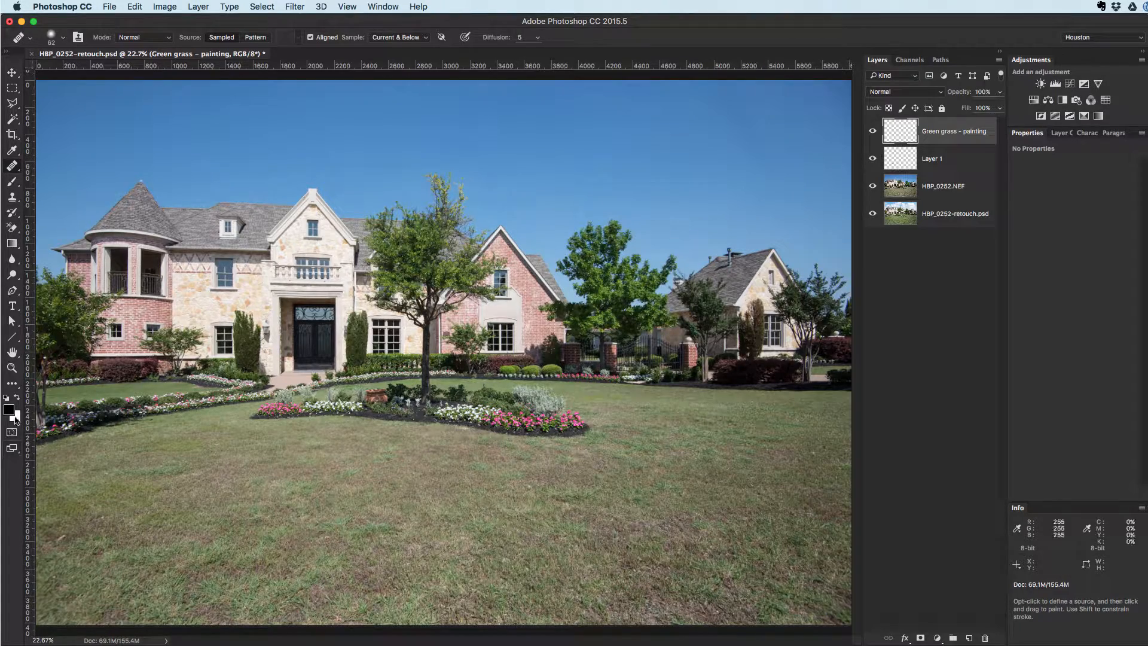
Step: Set the foreground colour to dark green #465134, based on a sample of the healthier grass near the flower bed
{"action": "left_click", "coordinate": [9, 410]}
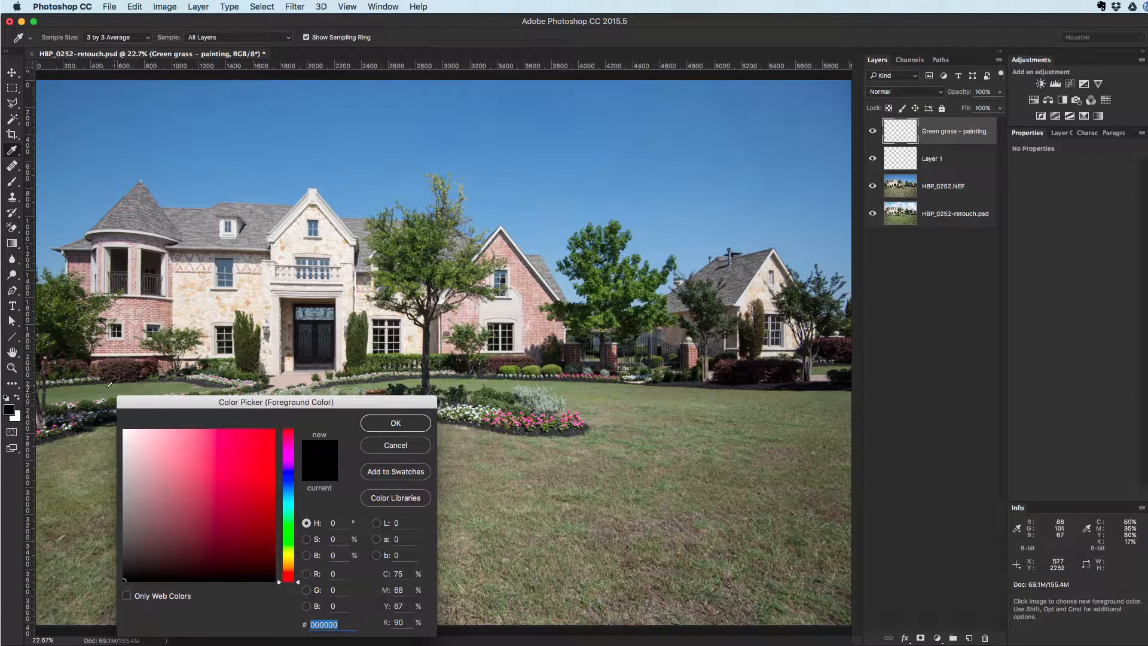
{"action": "left_click", "coordinate": [102, 389]}
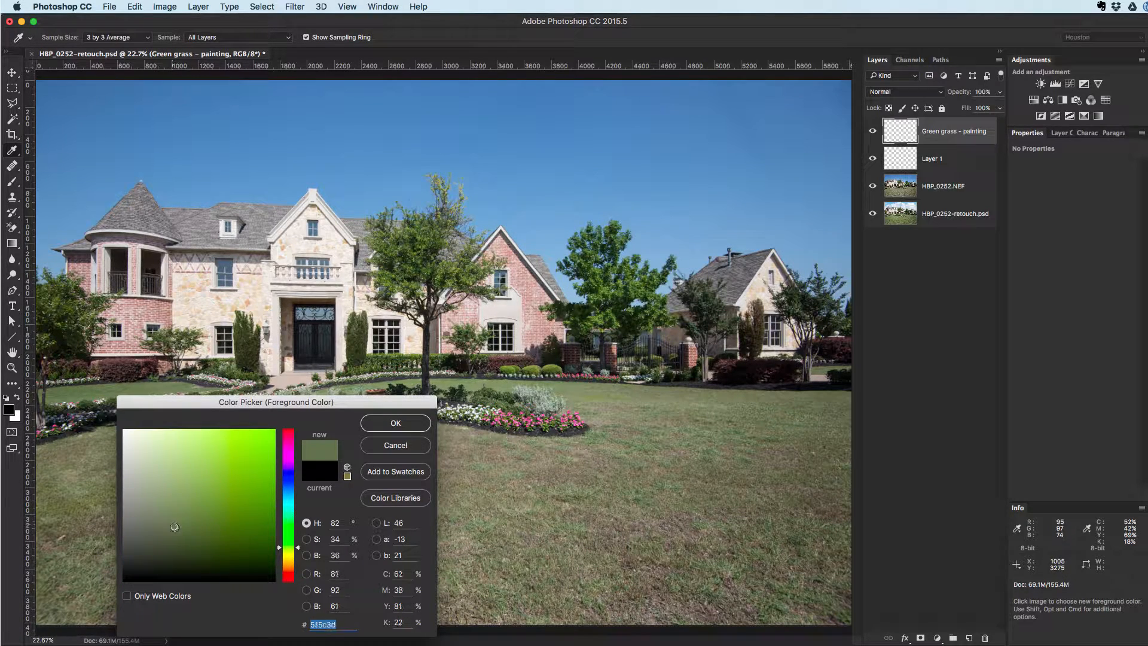
{"action": "left_click_drag", "start_coordinate": [174, 526], "coordinate": [175, 531]}
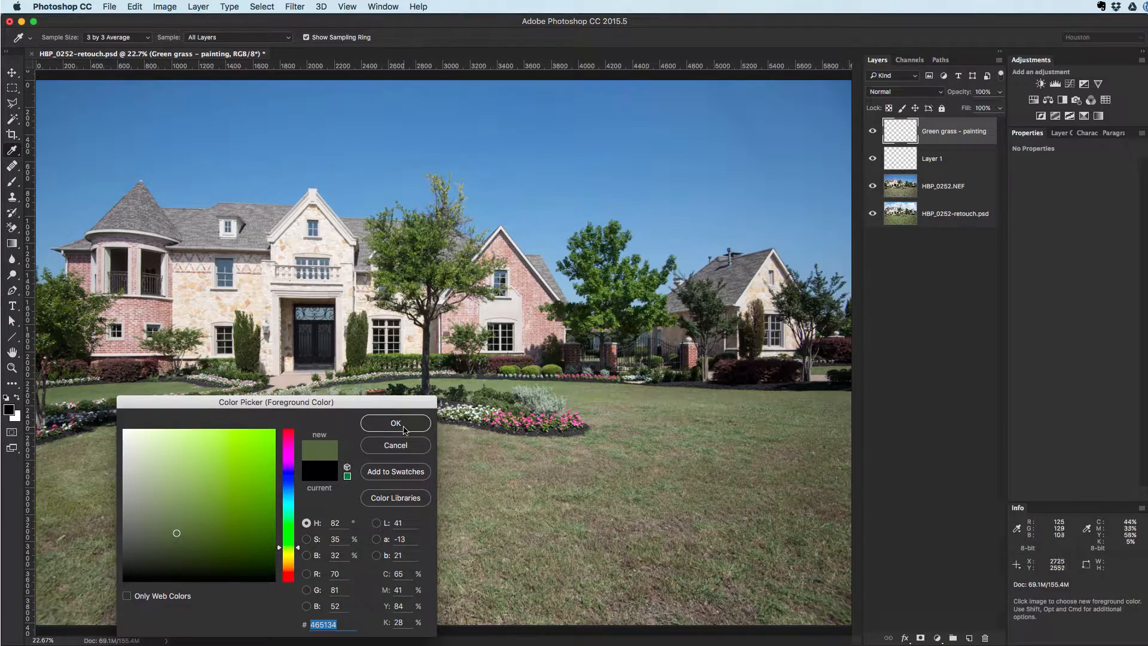
{"action": "left_click", "coordinate": [396, 423]}
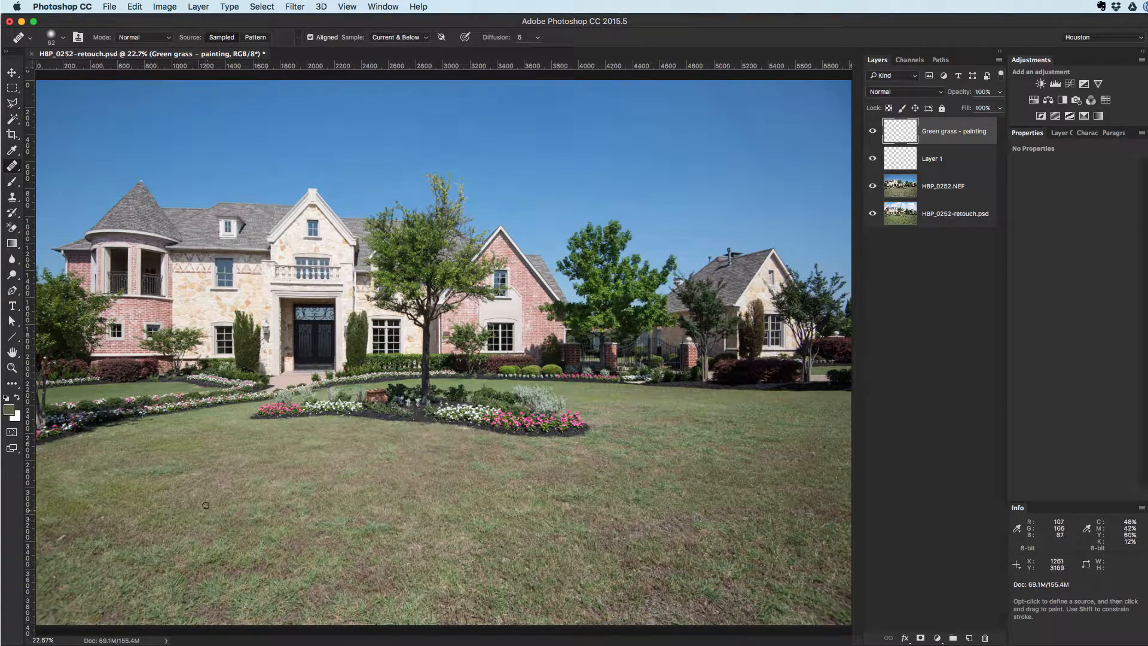
Step: Switch to the Brush tool and set its tip to 405 px with 60% hardness
{"action": "mouse_move", "coordinate": [232, 491]}
{"action": "left_mouse_down"}
{"action": "mouse_move", "coordinate": [265, 477]}
{"action": "mouse_move", "coordinate": [213, 486]}
{"action": "mouse_move", "coordinate": [221, 500]}
{"action": "mouse_move", "coordinate": [273, 476]}
{"action": "left_mouse_up"}
{"action": "key", "text": "super+z"}
{"action": "key", "text": "b"}
{"action": "mouse_move", "coordinate": [233, 488]}
{"action": "left_mouse_down"}
{"action": "mouse_move", "coordinate": [253, 489]}
{"action": "mouse_move", "coordinate": [244, 348]}
{"action": "mouse_move", "coordinate": [247, 359]}
{"action": "left_mouse_up"}
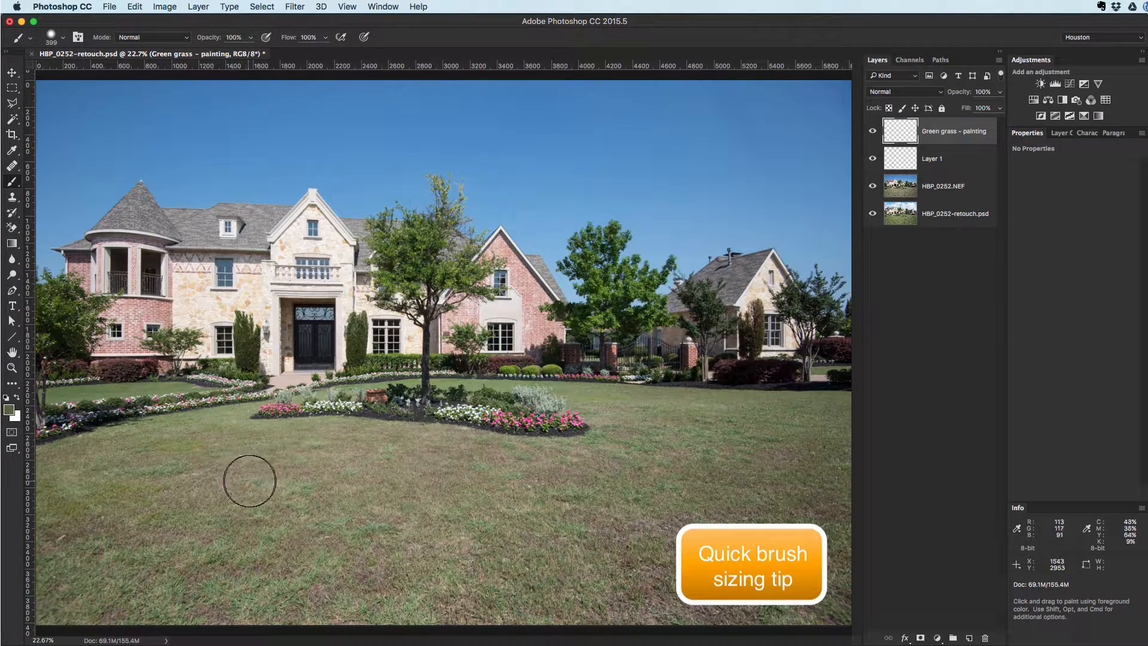
{"action": "mouse_move", "coordinate": [249, 476]}
{"action": "left_mouse_down"}
{"action": "mouse_move", "coordinate": [275, 482]}
{"action": "mouse_move", "coordinate": [254, 488]}
{"action": "mouse_move", "coordinate": [266, 497]}
{"action": "mouse_move", "coordinate": [252, 405]}
{"action": "mouse_move", "coordinate": [250, 577]}
{"action": "mouse_move", "coordinate": [258, 525]}
{"action": "left_mouse_up"}
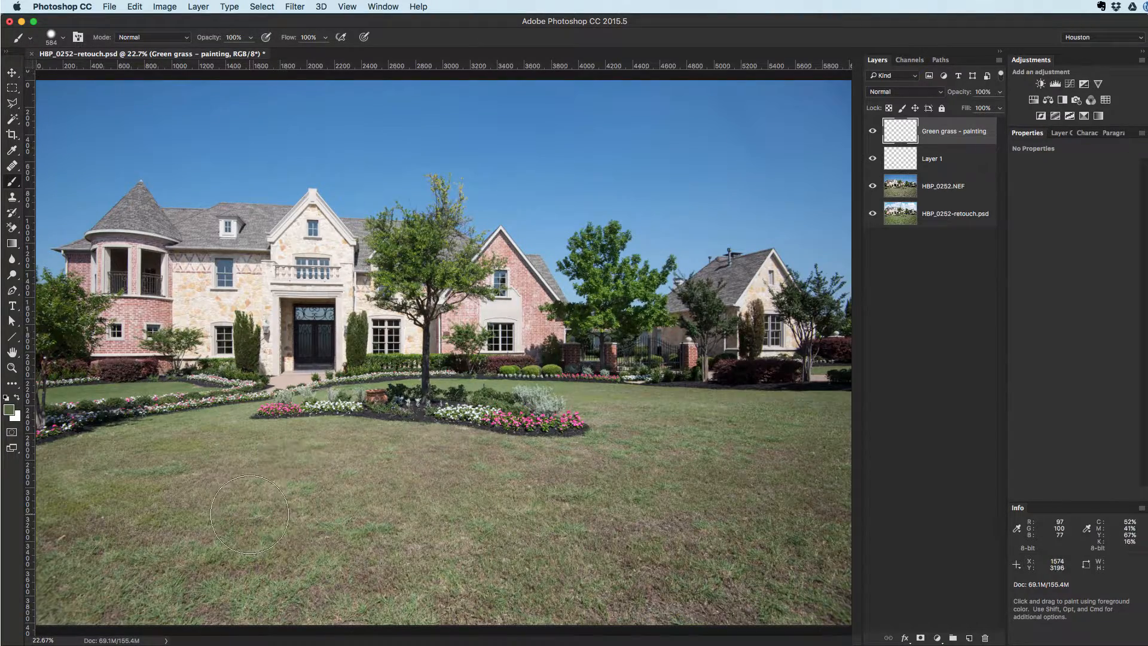
{"action": "left_click", "coordinate": [61, 38]}
{"action": "left_click", "coordinate": [62, 38]}
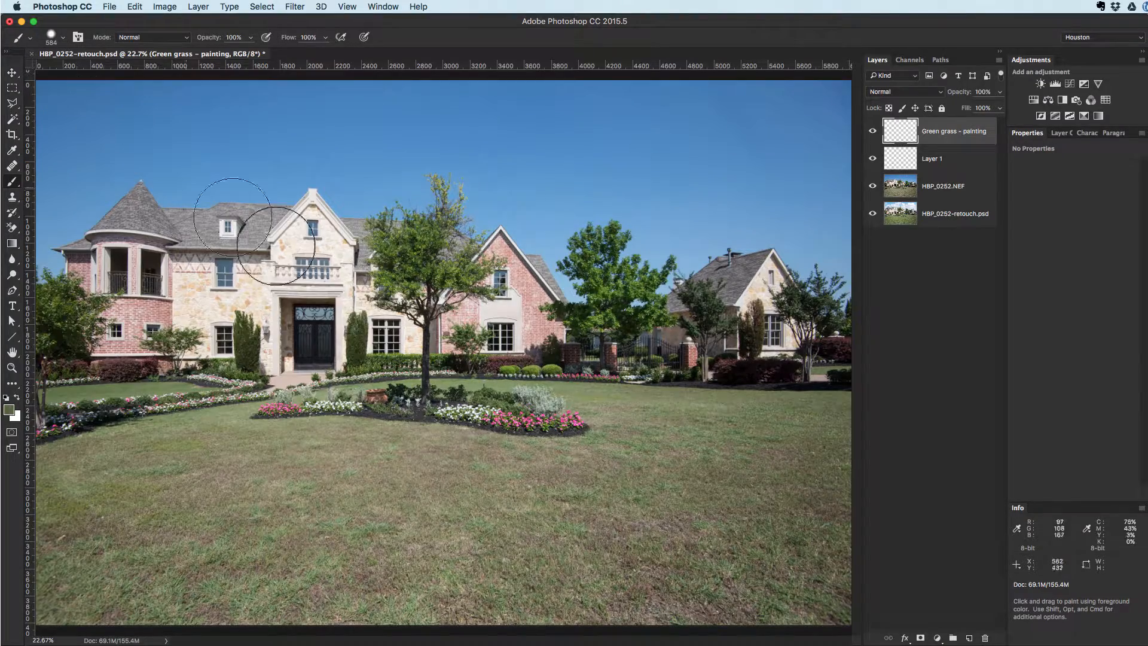
{"action": "right_click", "coordinate": [448, 379]}
{"action": "right_click", "coordinate": [414, 459]}
{"action": "left_click", "coordinate": [397, 454]}
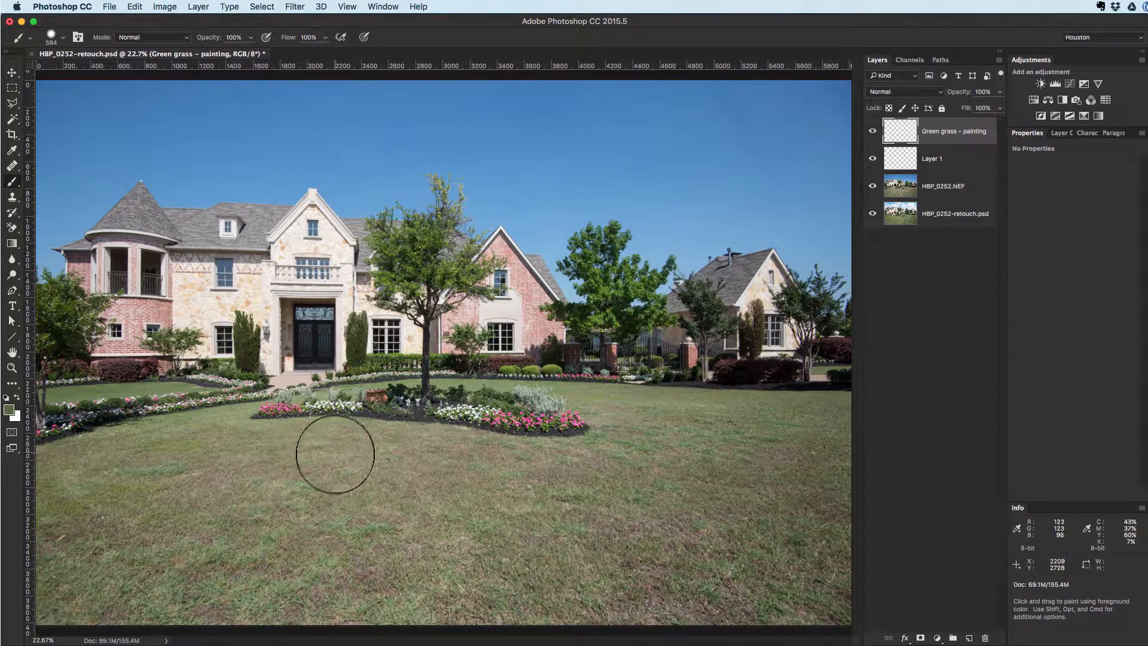
{"action": "mouse_move", "coordinate": [339, 464]}
{"action": "left_mouse_down"}
{"action": "mouse_move", "coordinate": [352, 470]}
{"action": "mouse_move", "coordinate": [328, 486]}
{"action": "left_mouse_up"}
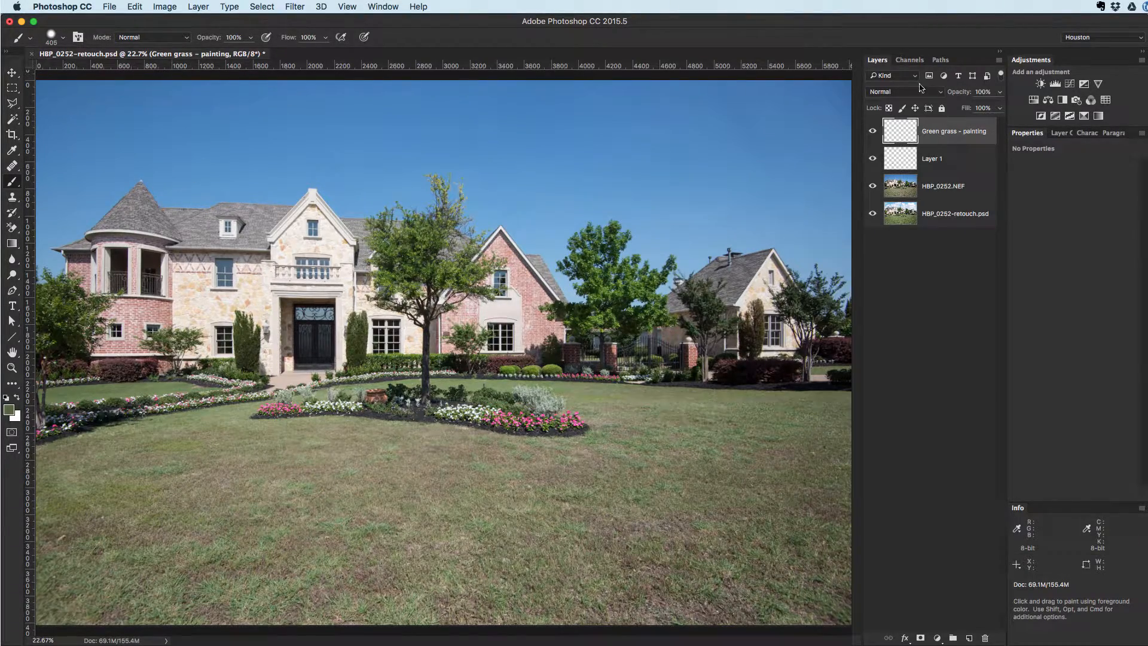
Step: Set the Green grass - painting layer to Soft Light and brush green over the left and central part of the front lawn
{"action": "left_click", "coordinate": [904, 95]}
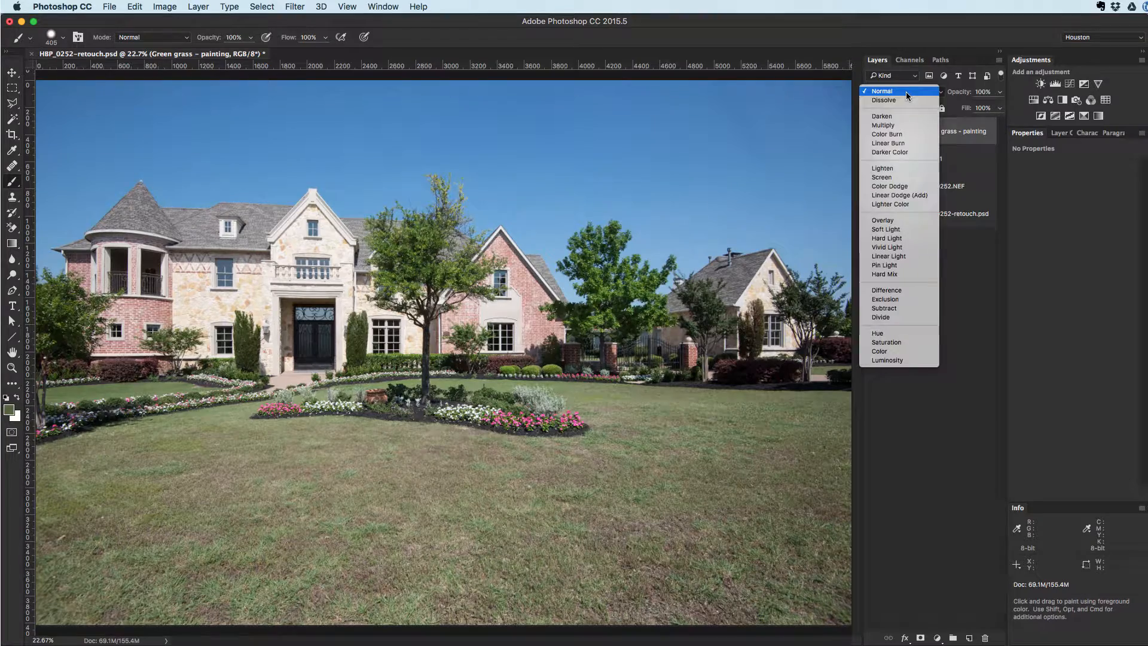
{"action": "left_click", "coordinate": [896, 230]}
{"action": "mouse_move", "coordinate": [263, 521]}
{"action": "left_mouse_down"}
{"action": "mouse_move", "coordinate": [152, 524]}
{"action": "mouse_move", "coordinate": [131, 482]}
{"action": "mouse_move", "coordinate": [56, 484]}
{"action": "mouse_move", "coordinate": [233, 434]}
{"action": "mouse_move", "coordinate": [240, 454]}
{"action": "mouse_move", "coordinate": [276, 443]}
{"action": "mouse_move", "coordinate": [464, 462]}
{"action": "mouse_move", "coordinate": [448, 455]}
{"action": "mouse_move", "coordinate": [552, 482]}
{"action": "mouse_move", "coordinate": [347, 503]}
{"action": "mouse_move", "coordinate": [228, 551]}
{"action": "mouse_move", "coordinate": [110, 576]}
{"action": "mouse_move", "coordinate": [68, 550]}
{"action": "mouse_move", "coordinate": [51, 578]}
{"action": "mouse_move", "coordinate": [80, 555]}
{"action": "mouse_move", "coordinate": [559, 521]}
{"action": "mouse_move", "coordinate": [409, 534]}
{"action": "left_mouse_up"}
Step: Brush green over the rest of the front lawn up to the flower beds, reducing the brush to 258 px for the edges
{"action": "key", "text": "super+minus"}
{"action": "right_click", "coordinate": [408, 536]}
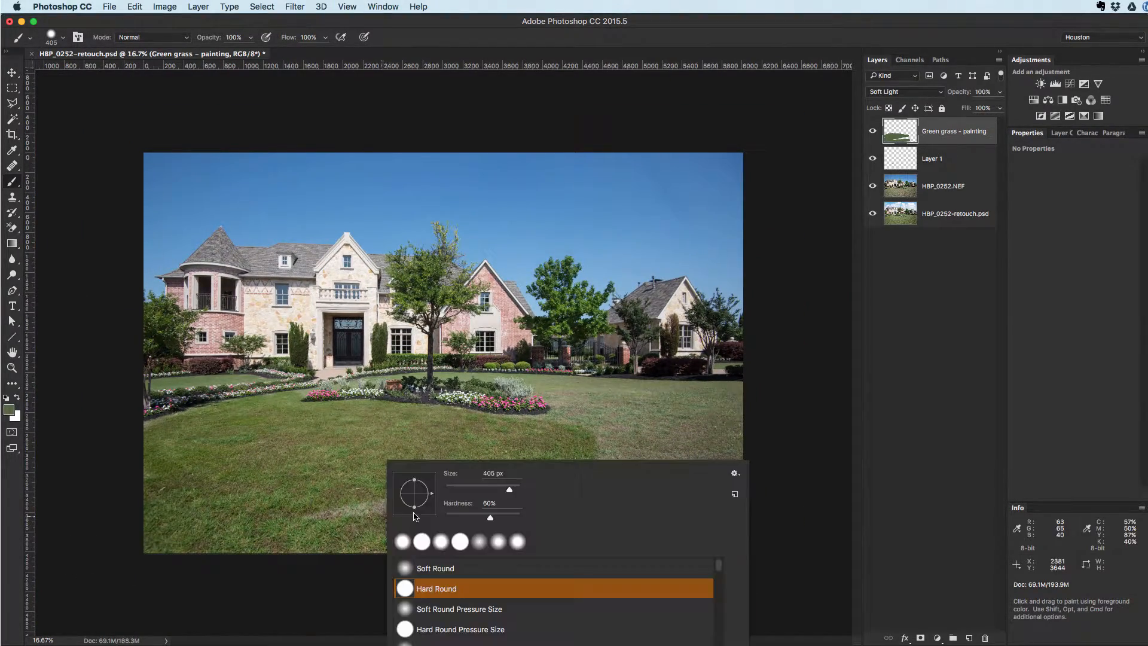
{"action": "left_click", "coordinate": [311, 491]}
{"action": "mouse_move", "coordinate": [311, 482]}
{"action": "left_mouse_down"}
{"action": "mouse_move", "coordinate": [355, 485]}
{"action": "mouse_move", "coordinate": [366, 503]}
{"action": "mouse_move", "coordinate": [480, 517]}
{"action": "mouse_move", "coordinate": [593, 508]}
{"action": "mouse_move", "coordinate": [548, 489]}
{"action": "mouse_move", "coordinate": [656, 483]}
{"action": "left_mouse_up"}
{"action": "mouse_move", "coordinate": [676, 498]}
{"action": "left_mouse_down"}
{"action": "mouse_move", "coordinate": [671, 472]}
{"action": "mouse_move", "coordinate": [632, 472]}
{"action": "left_mouse_up"}
{"action": "mouse_move", "coordinate": [698, 431]}
{"action": "left_mouse_down"}
{"action": "mouse_move", "coordinate": [707, 415]}
{"action": "mouse_move", "coordinate": [591, 412]}
{"action": "mouse_move", "coordinate": [552, 392]}
{"action": "left_mouse_up"}
{"action": "left_click_drag", "start_coordinate": [570, 387], "coordinate": [548, 385]}
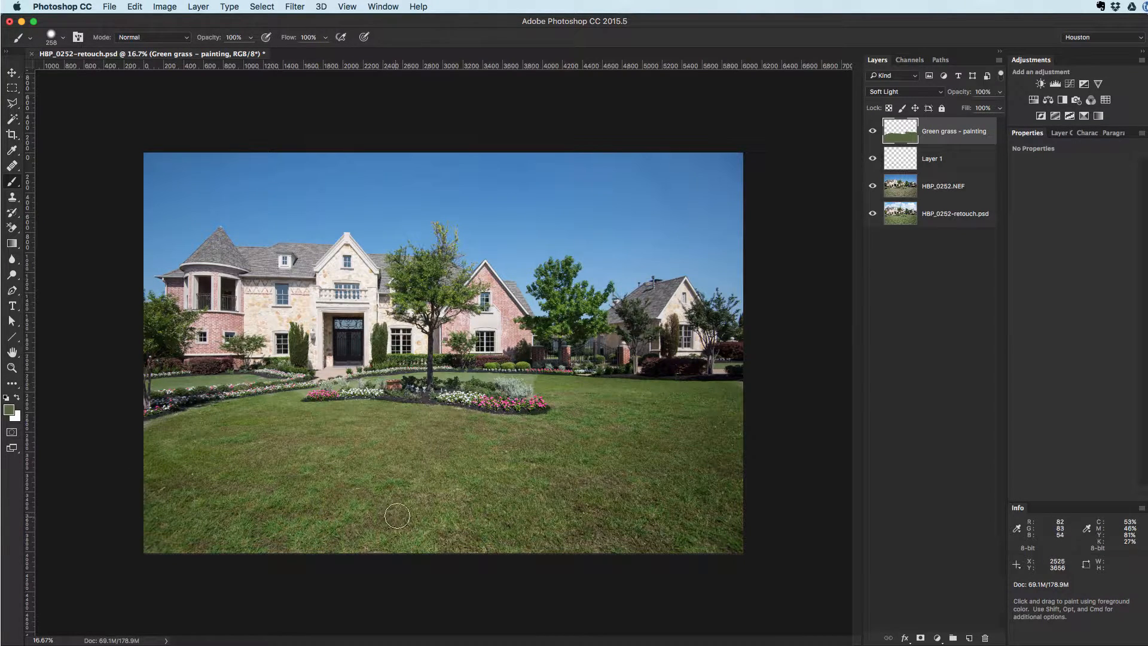
Step: Try the Overlay blend mode at 65% opacity on the Green grass - painting layer
{"action": "left_click", "coordinate": [915, 90]}
{"action": "left_click", "coordinate": [902, 81]}
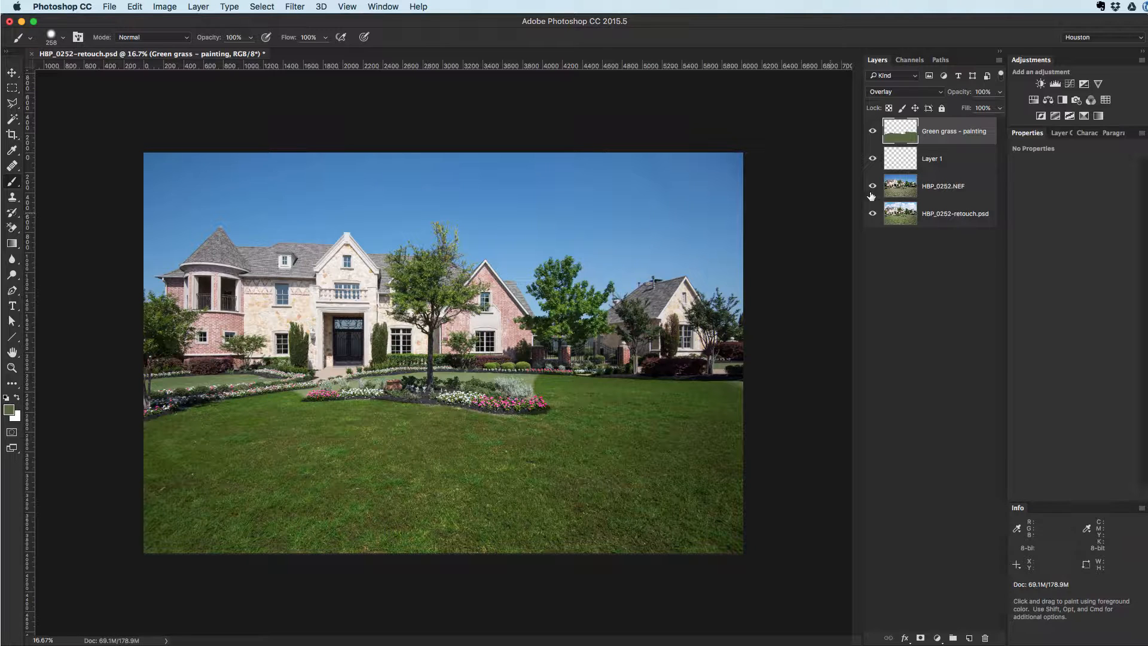
{"action": "key", "text": "v"}
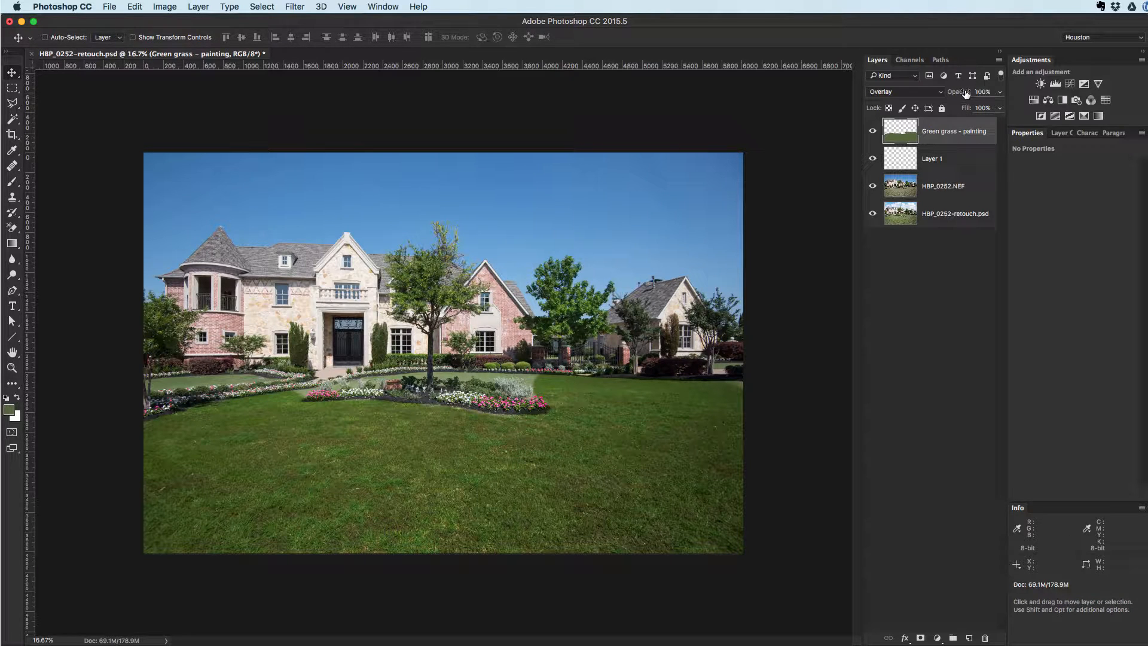
{"action": "left_click_drag", "start_coordinate": [967, 93], "coordinate": [942, 93]}
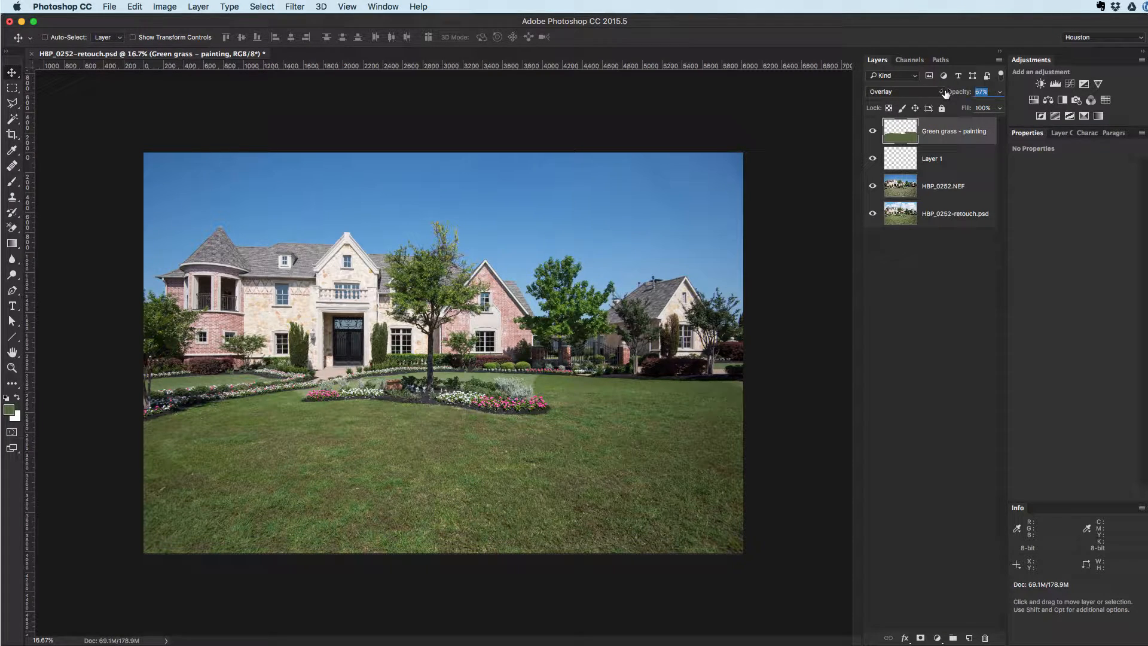
{"action": "left_click_drag", "start_coordinate": [946, 94], "coordinate": [943, 94]}
Step: Set the Green grass - painting layer to Soft Light at 99% opacity
{"action": "left_click", "coordinate": [913, 94]}
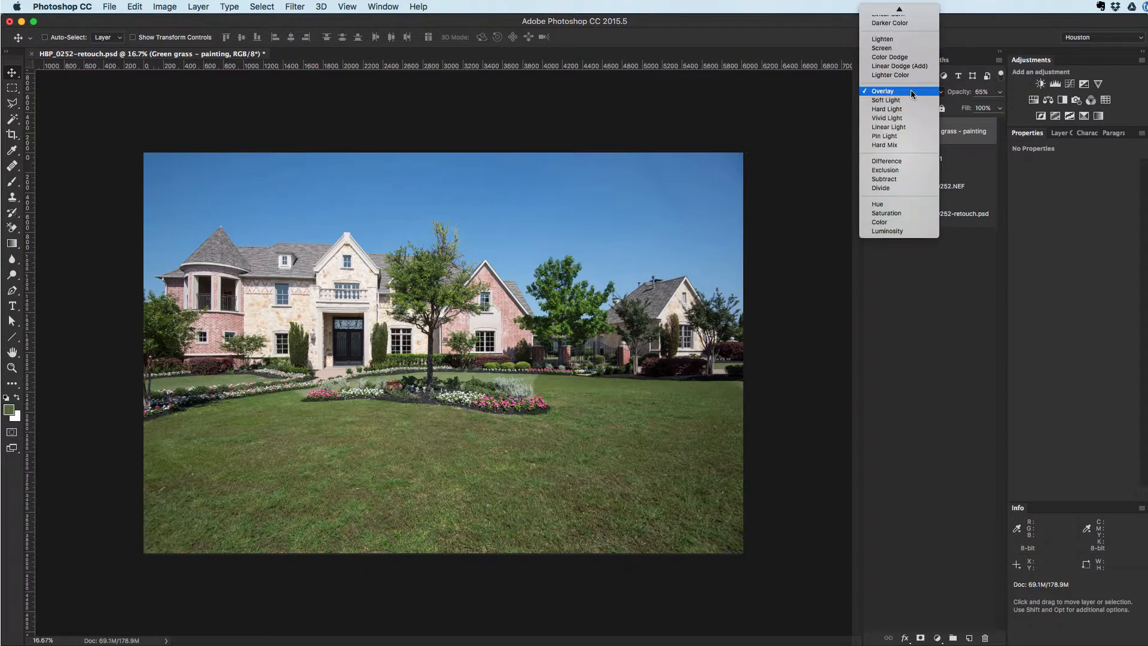
{"action": "left_click", "coordinate": [903, 100]}
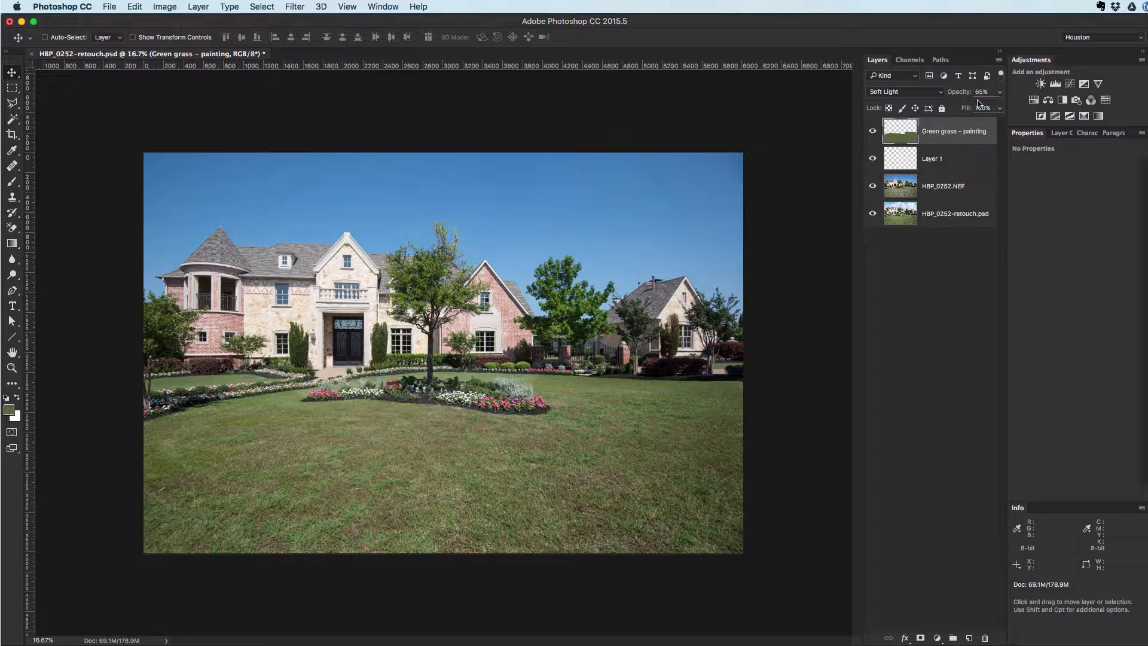
{"action": "left_click_drag", "start_coordinate": [959, 96], "coordinate": [1002, 97]}
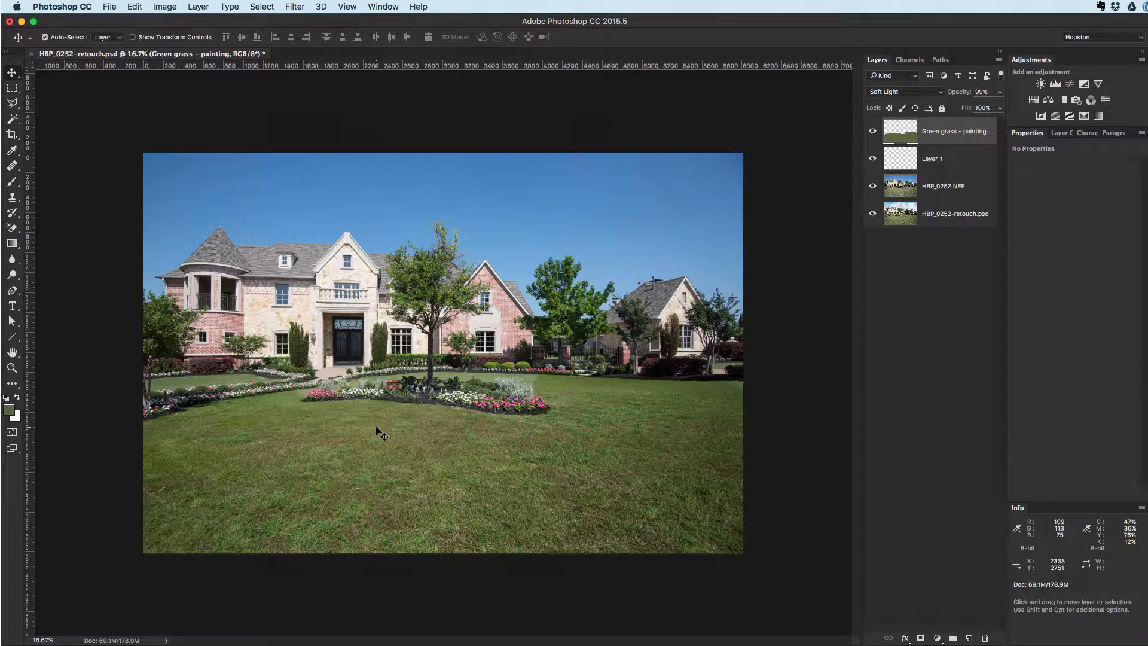
Step: Duplicate the Green grass - painting layer and lower the copy's opacity to about 26%
{"action": "key", "text": "super+j"}
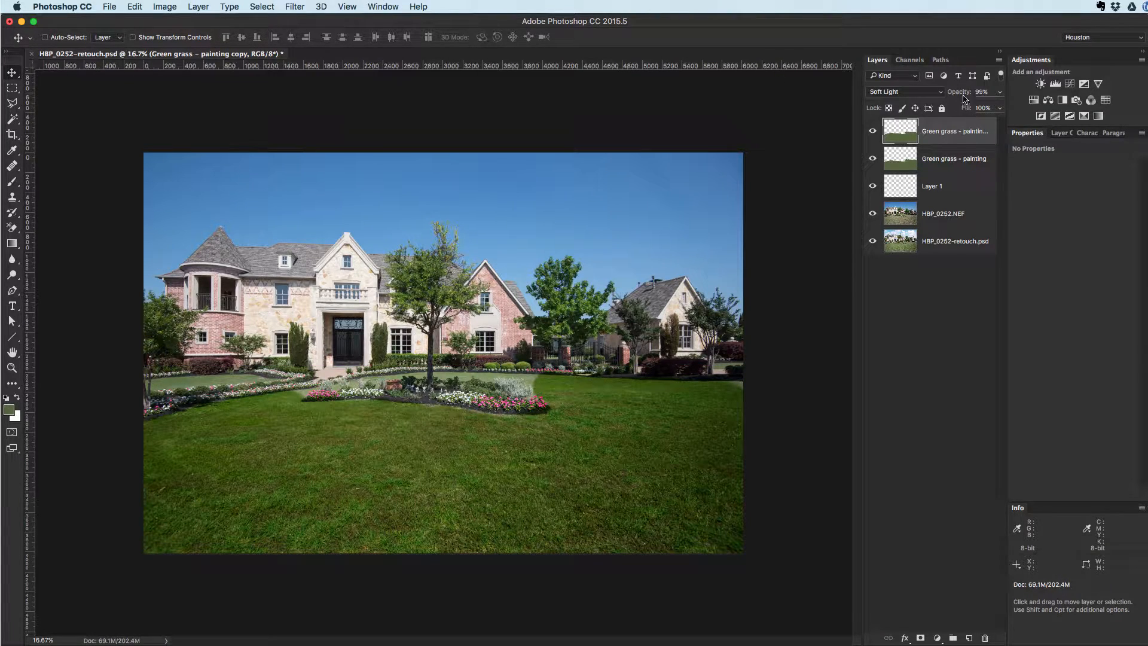
{"action": "left_click_drag", "start_coordinate": [964, 99], "coordinate": [876, 99]}
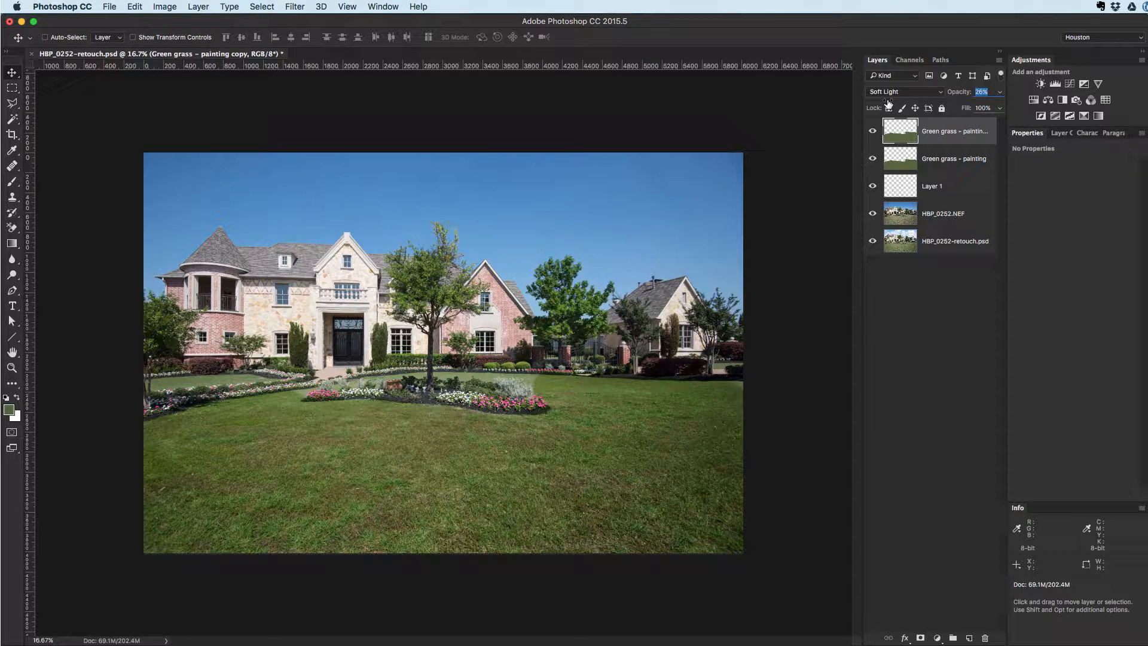
Step: Hide both green grass painting layers and add a Hue/Saturation adjustment layer
{"action": "left_click_drag", "start_coordinate": [884, 103], "coordinate": [870, 126]}
{"action": "left_click", "coordinate": [872, 158]}
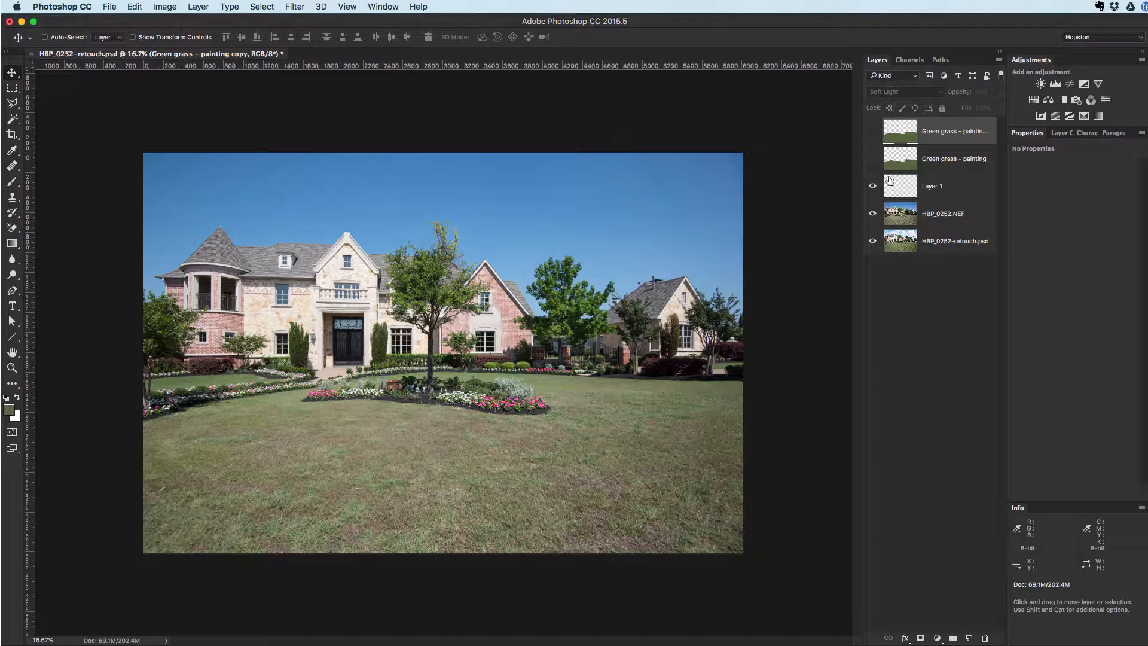
{"action": "left_click", "coordinate": [1033, 100]}
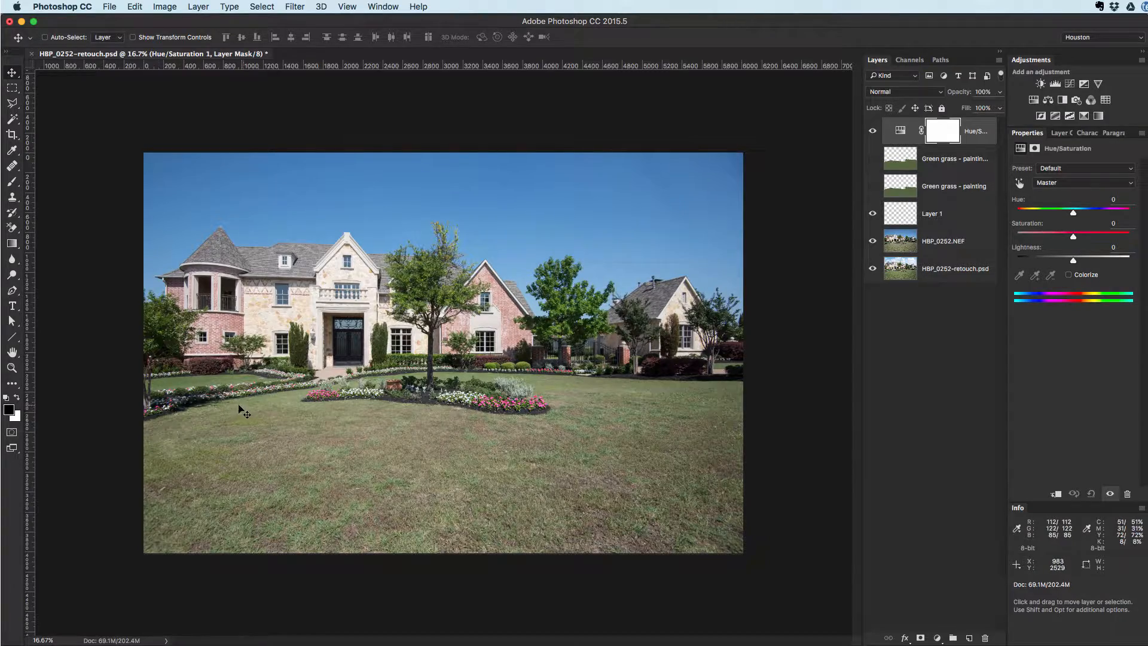
Step: Trace a closed Pen path around the front lawn, following the flower bed and mulch edges and looping outside the canvas on the other sides
{"action": "key", "text": "p"}
{"action": "left_click", "coordinate": [345, 384]}
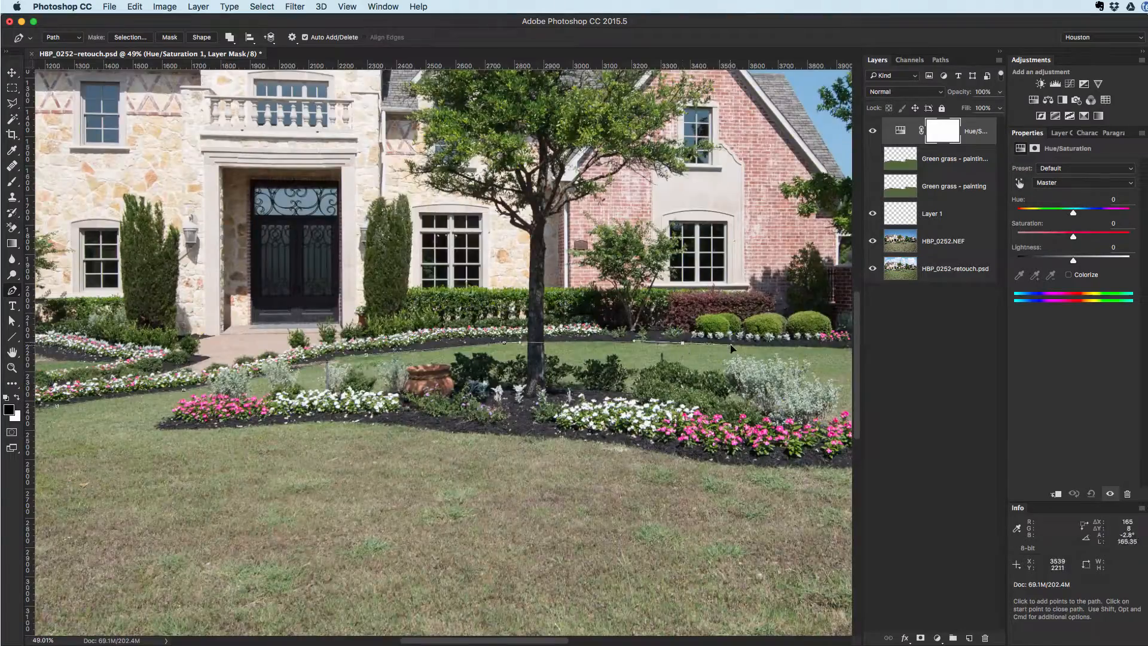
{"action": "left_click_drag", "start_coordinate": [777, 382], "coordinate": [141, 383]}
{"action": "left_click_drag", "start_coordinate": [523, 374], "coordinate": [541, 374]}
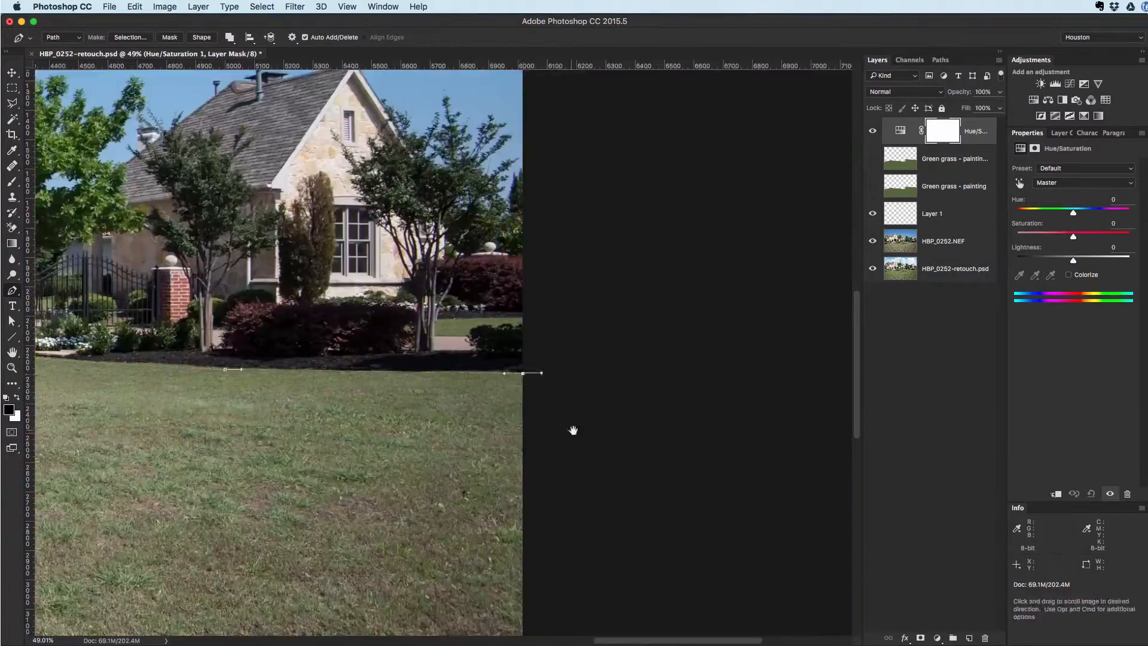
{"action": "left_click_drag", "start_coordinate": [571, 431], "coordinate": [574, 114]}
{"action": "left_click_drag", "start_coordinate": [179, 428], "coordinate": [796, 433]}
{"action": "left_click", "coordinate": [141, 584]}
{"action": "left_click_drag", "start_coordinate": [103, 295], "coordinate": [118, 495]}
{"action": "left_click", "coordinate": [112, 416]}
{"action": "left_click_drag", "start_coordinate": [169, 375], "coordinate": [197, 360]}
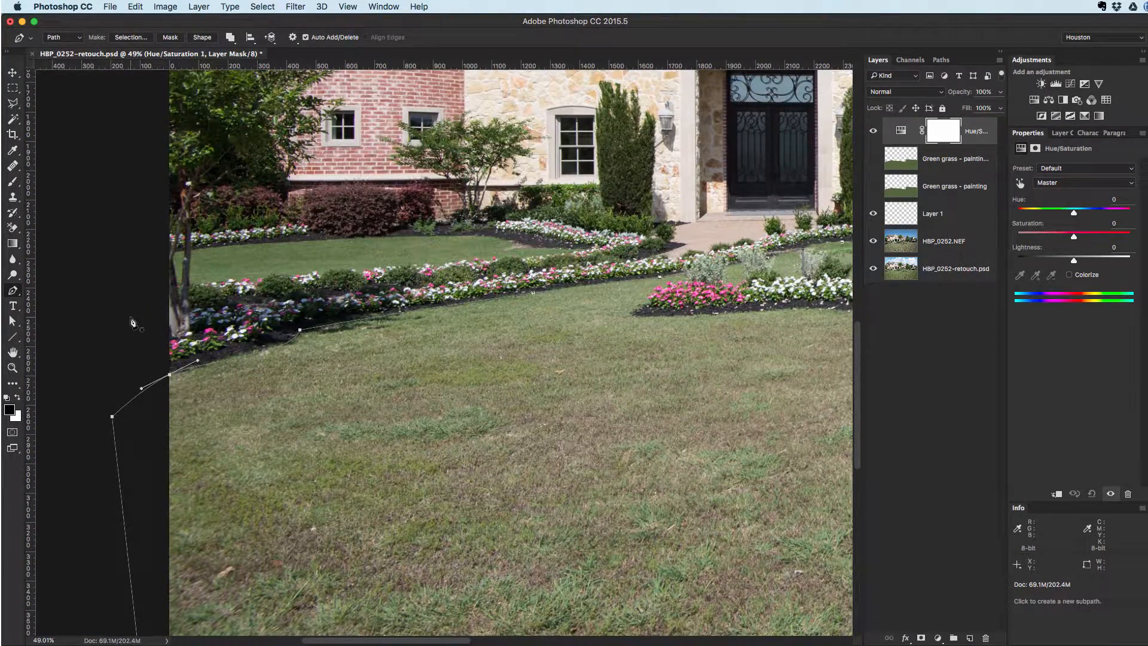
{"action": "key", "text": "super+0"}
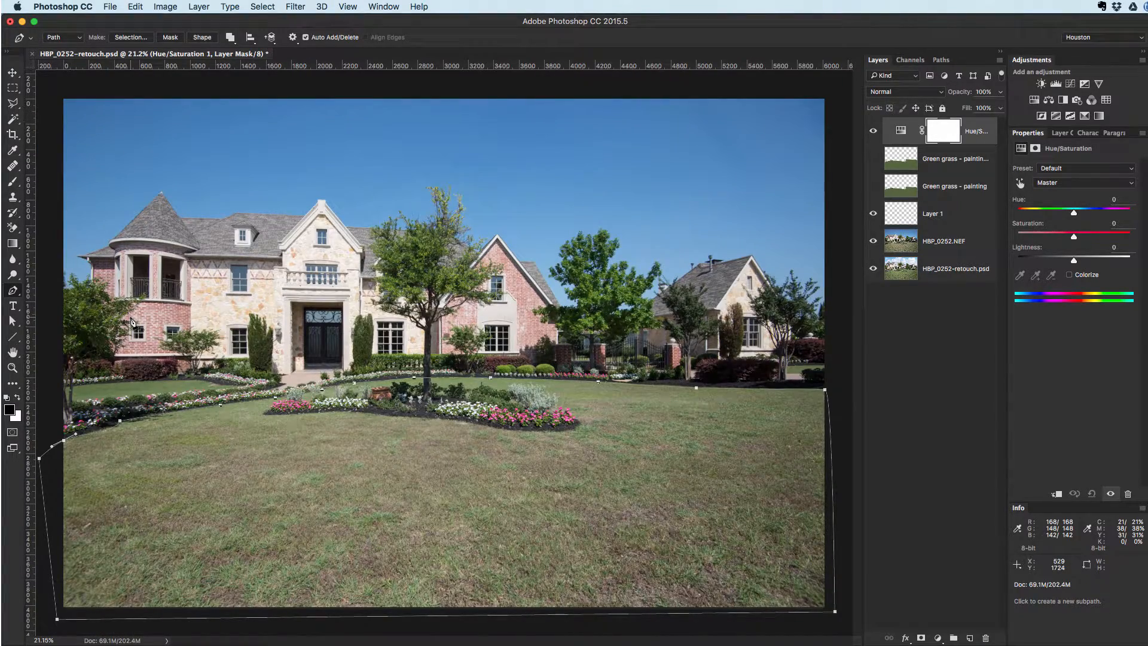
Step: Convert the lawn path into a selection, fill it with black on the Hue/Saturation layer mask, and deselect
{"action": "key", "text": "super+Return"}
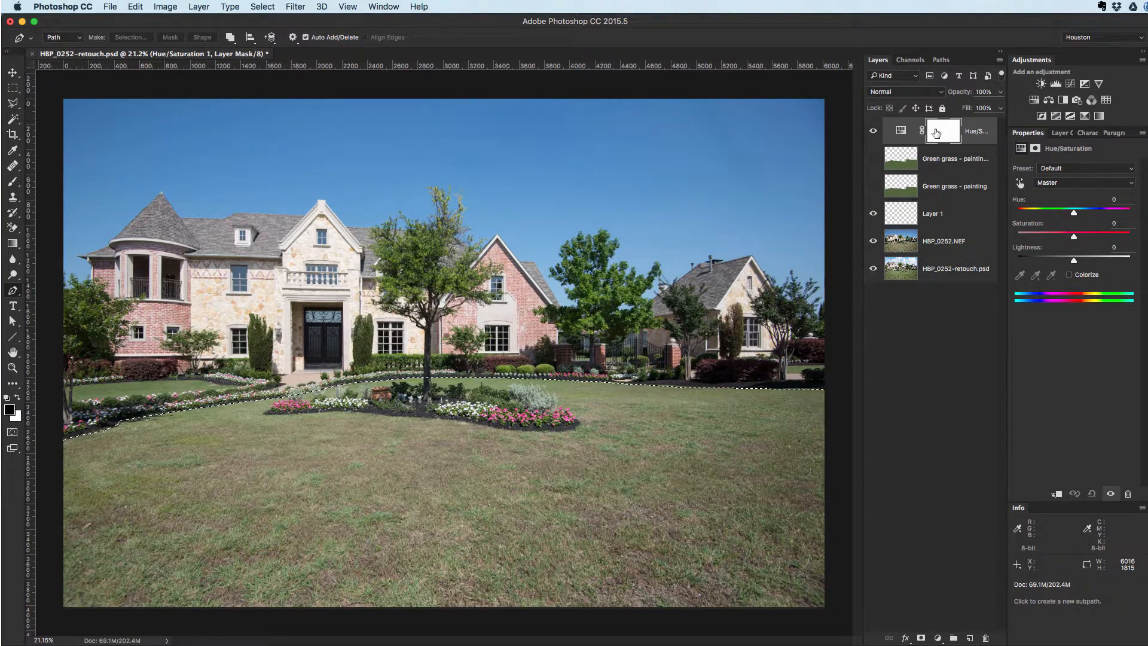
{"action": "key", "text": "alt+BackSpace"}
{"action": "key", "text": "super+d"}
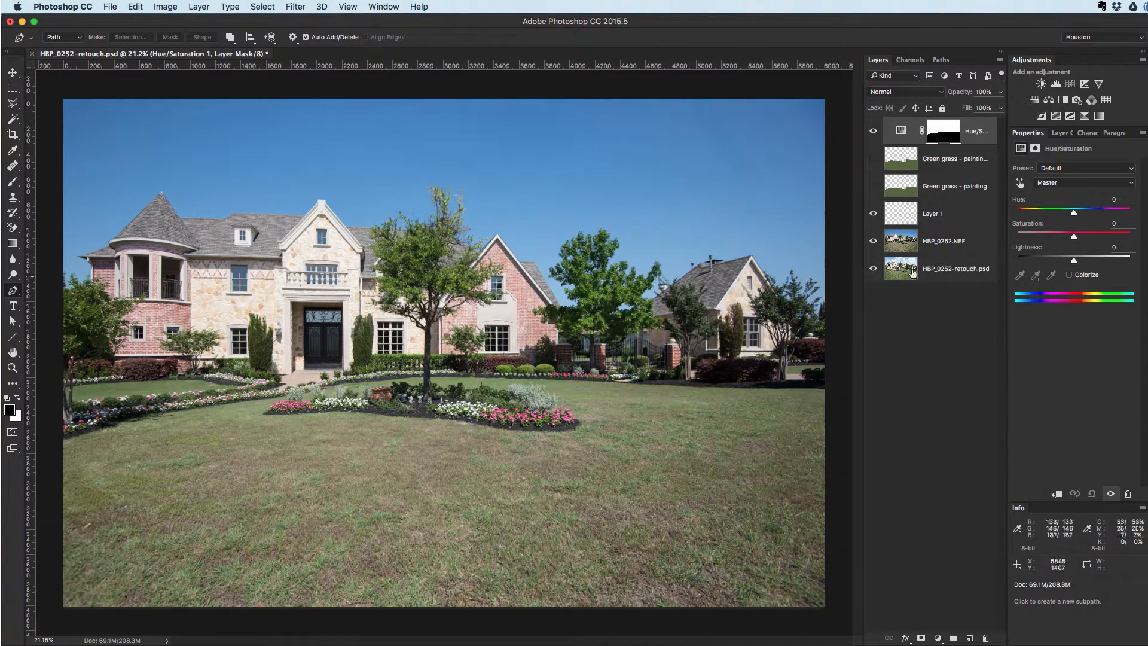
Step: Enable Colorize on the Hue/Saturation adjustment and invert its mask so the tint affects only the lawn
{"action": "left_click", "coordinate": [1070, 275]}
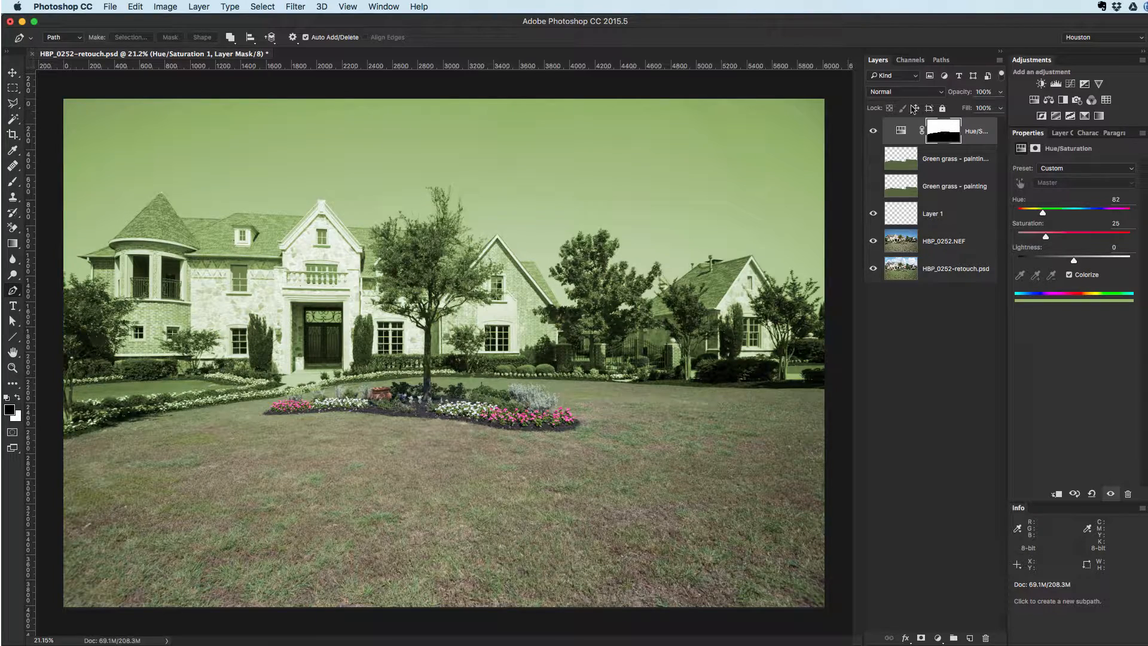
{"action": "key", "text": "super+i"}
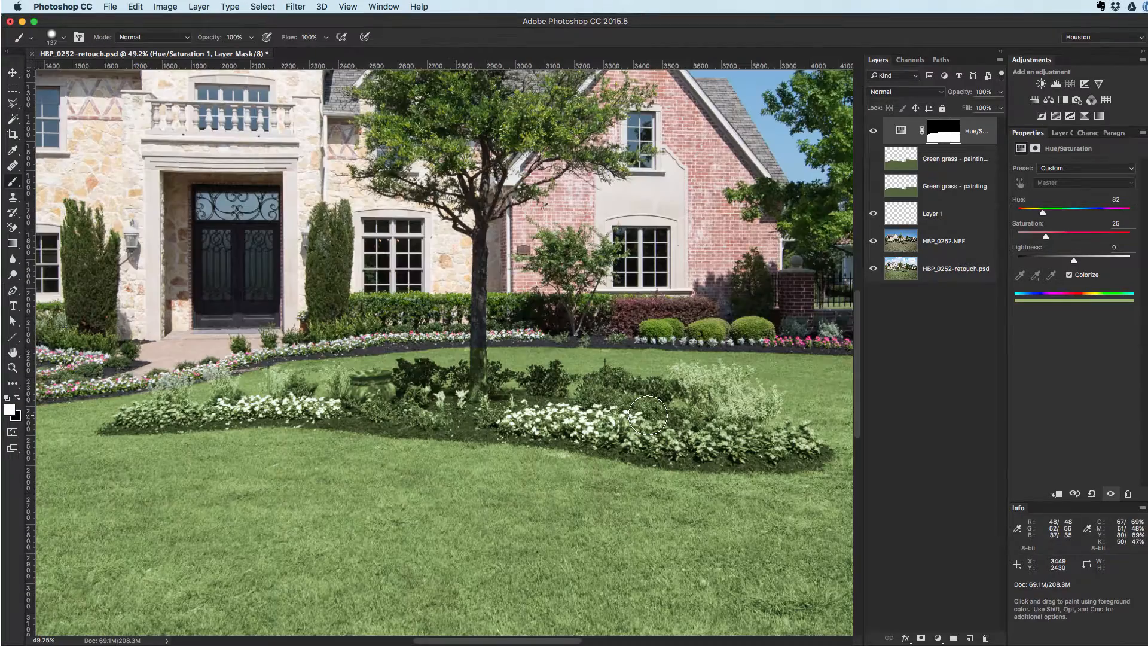
Step: Brush black on the Hue/Saturation mask over the central island bed to remove the tint from its flowers, pot, tree trunk and mulch
{"action": "key", "text": "x"}
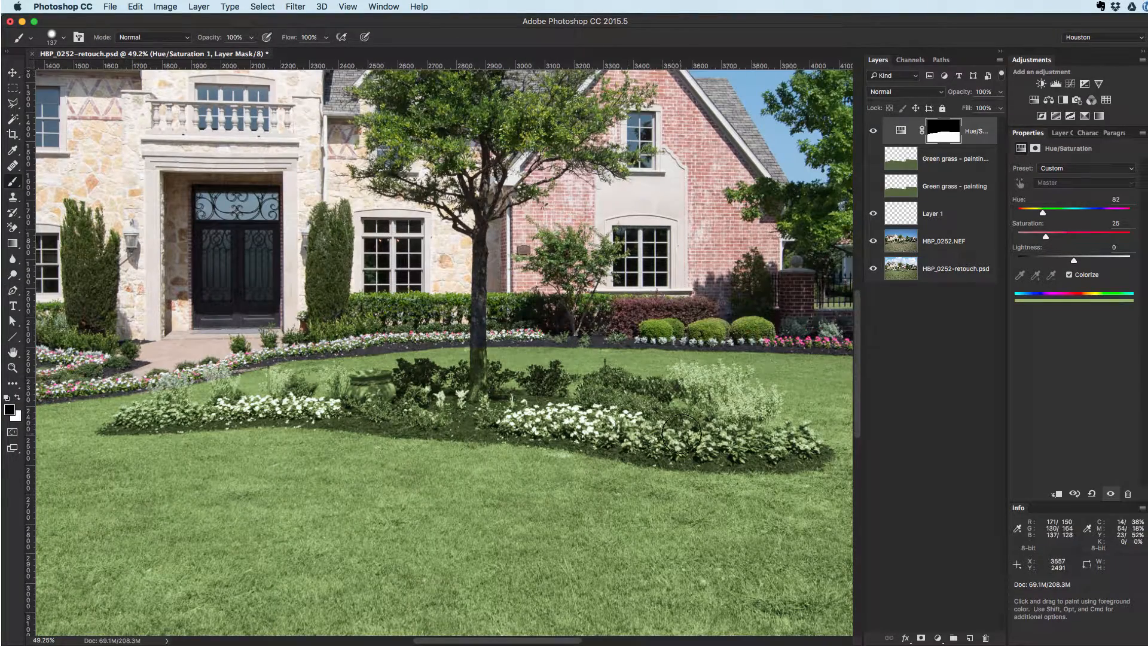
{"action": "mouse_move", "coordinate": [719, 429]}
{"action": "left_mouse_down"}
{"action": "mouse_move", "coordinate": [738, 447]}
{"action": "mouse_move", "coordinate": [773, 448]}
{"action": "mouse_move", "coordinate": [618, 424]}
{"action": "mouse_move", "coordinate": [282, 403]}
{"action": "mouse_move", "coordinate": [373, 400]}
{"action": "mouse_move", "coordinate": [417, 390]}
{"action": "mouse_move", "coordinate": [368, 389]}
{"action": "mouse_move", "coordinate": [415, 381]}
{"action": "mouse_move", "coordinate": [489, 384]}
{"action": "mouse_move", "coordinate": [480, 374]}
{"action": "mouse_move", "coordinate": [481, 399]}
{"action": "mouse_move", "coordinate": [566, 388]}
{"action": "mouse_move", "coordinate": [704, 400]}
{"action": "mouse_move", "coordinate": [691, 387]}
{"action": "mouse_move", "coordinate": [735, 395]}
{"action": "mouse_move", "coordinate": [757, 432]}
{"action": "left_mouse_up"}
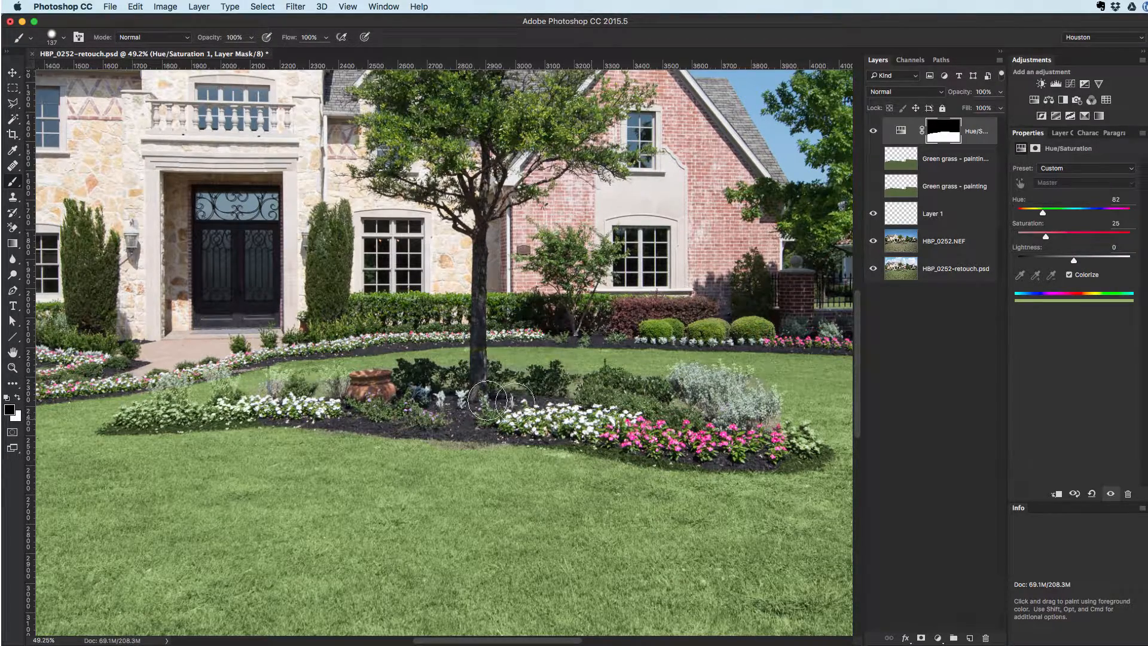
{"action": "left_click_drag", "start_coordinate": [379, 404], "coordinate": [365, 403]}
{"action": "mouse_move", "coordinate": [243, 409]}
{"action": "left_mouse_down"}
{"action": "mouse_move", "coordinate": [128, 416]}
{"action": "mouse_move", "coordinate": [177, 409]}
{"action": "left_mouse_up"}
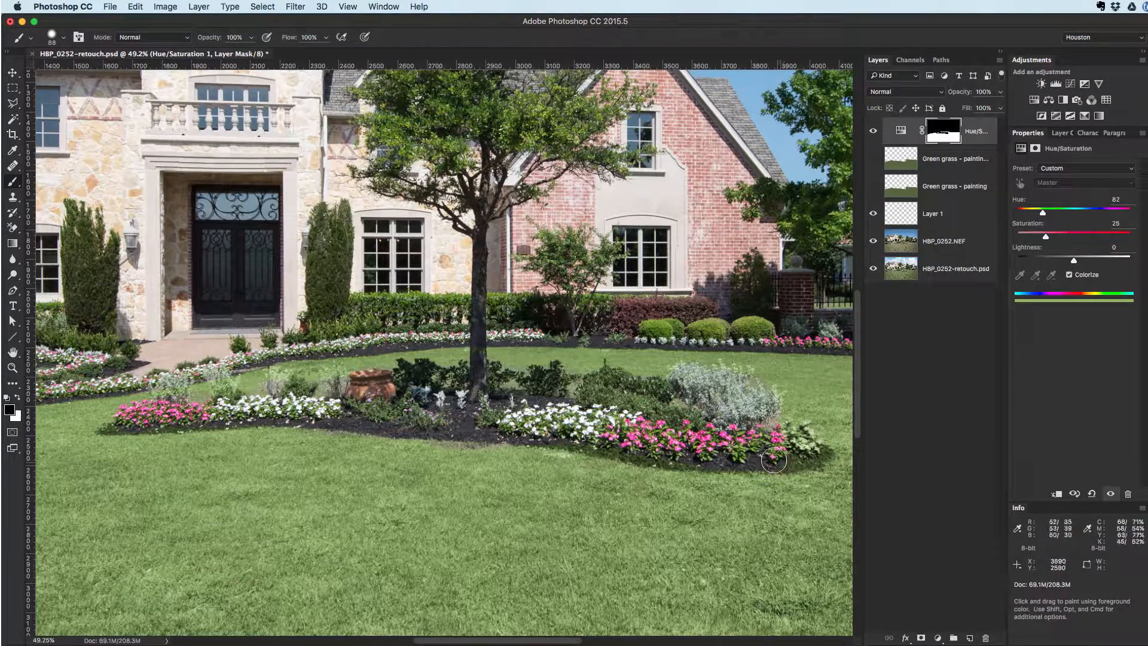
{"action": "left_click_drag", "start_coordinate": [774, 462], "coordinate": [815, 454]}
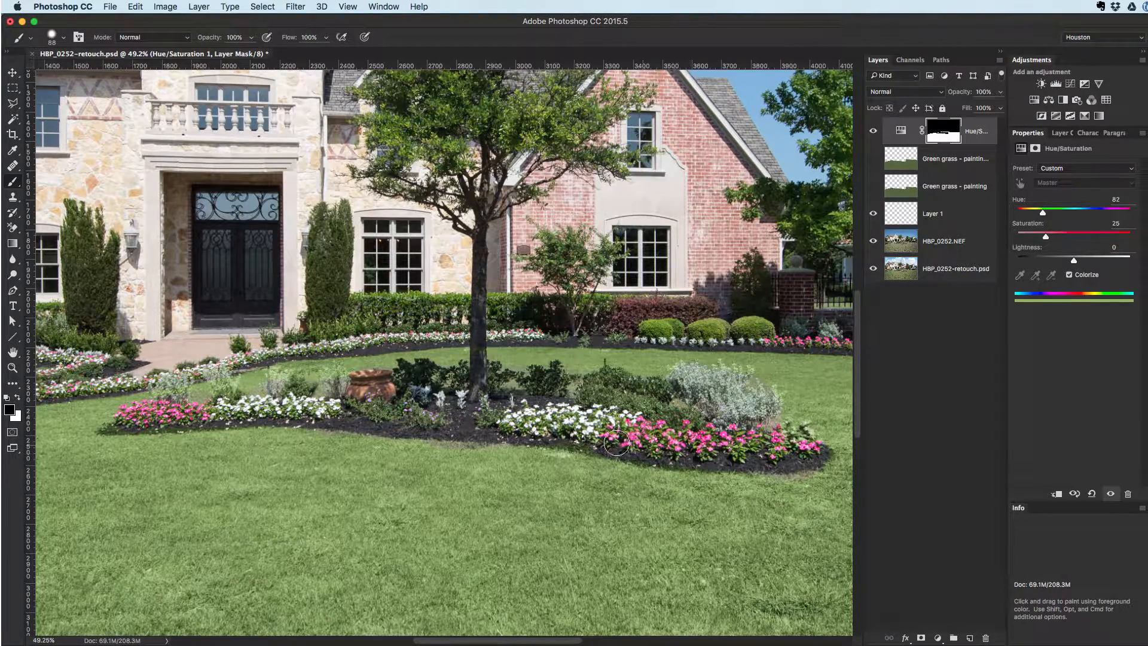
Step: Brush white on the Hue/Saturation mask along the grass edge in front of the island bed to restore the green tint
{"action": "key", "text": "x"}
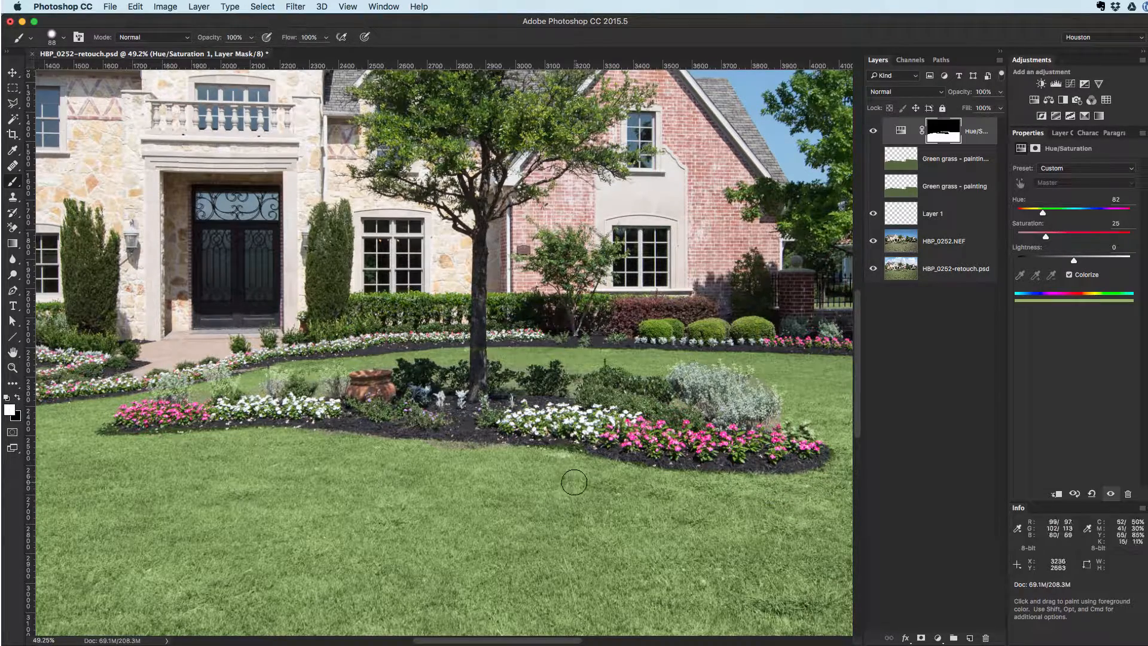
{"action": "mouse_move", "coordinate": [480, 464]}
{"action": "left_mouse_down"}
{"action": "mouse_move", "coordinate": [443, 456]}
{"action": "mouse_move", "coordinate": [505, 461]}
{"action": "left_mouse_up"}
{"action": "key", "text": "super+0"}
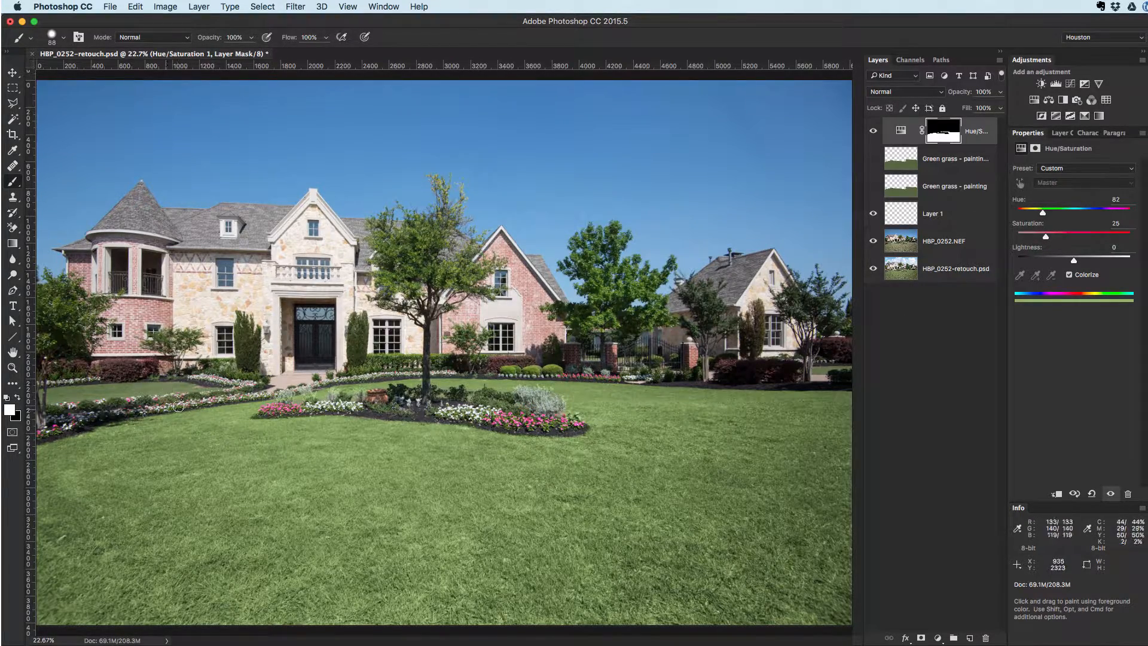
Step: Match the tint to the natural grass near the house by setting Hue to 83 and Lightness to -12
{"action": "left_click_drag", "start_coordinate": [188, 402], "coordinate": [356, 422]}
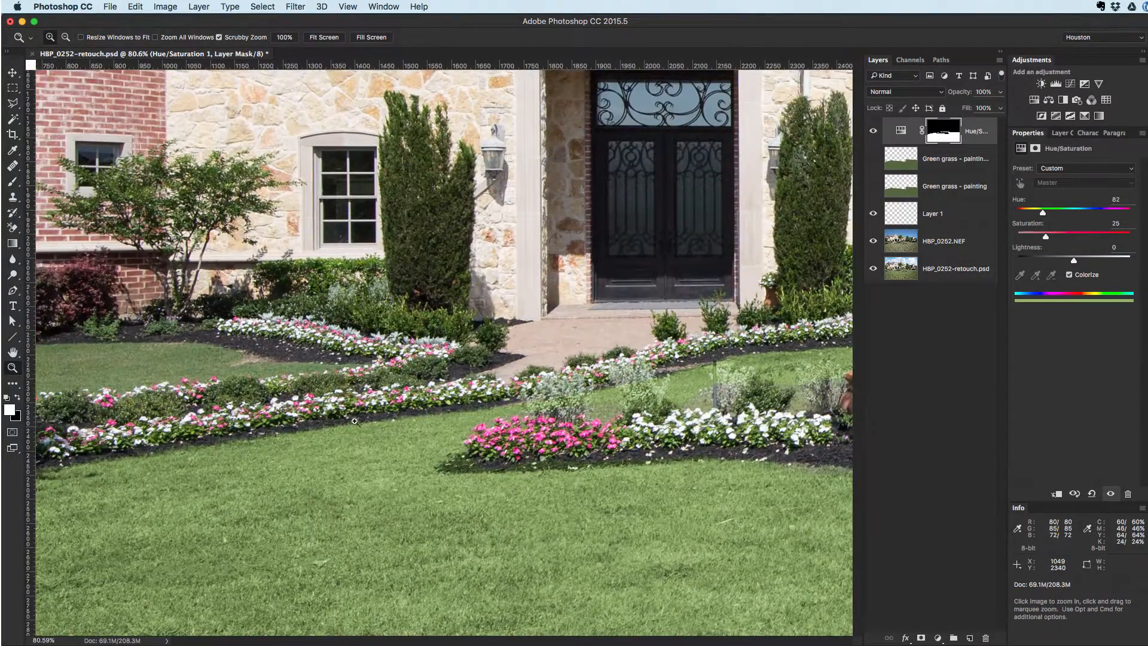
{"action": "left_click_drag", "start_coordinate": [261, 435], "coordinate": [506, 385]}
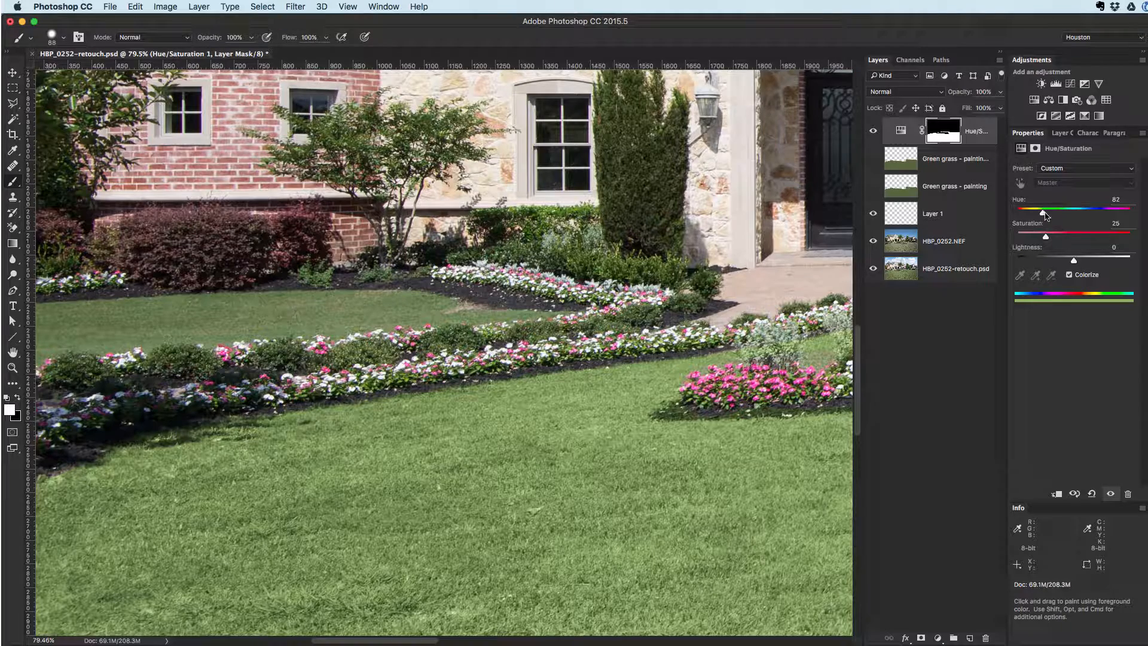
{"action": "double_click", "coordinate": [1117, 200]}
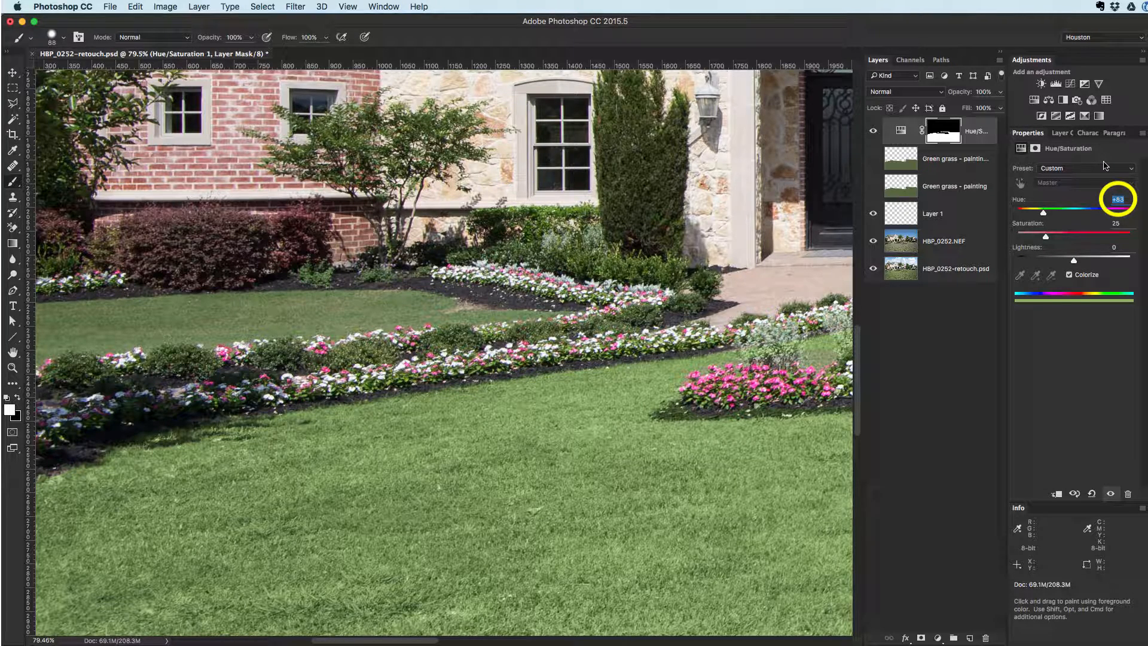
{"action": "key", "text": "Tab"}
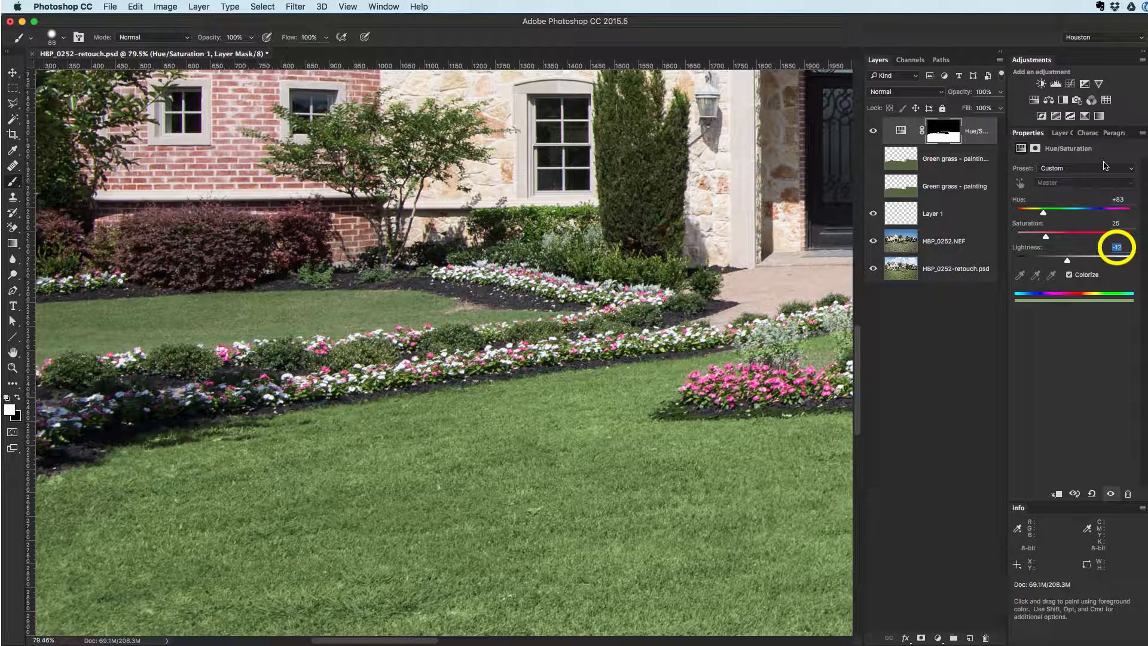
Step: Lower the Hue/Saturation adjustment's Saturation to 22 and set its Hue to 81
{"action": "key", "text": "shift+Tab"}
{"action": "key", "text": "Down"}
{"action": "key", "text": "Down"}
{"action": "key", "text": "Down"}
{"action": "key", "text": "Down"}
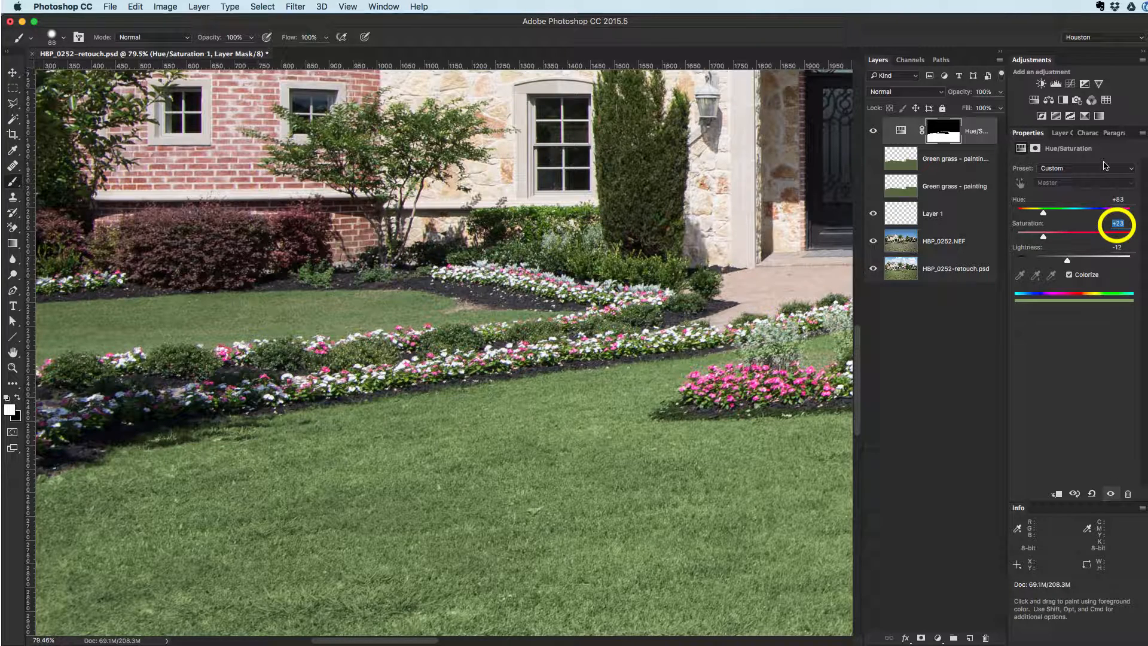
{"action": "key", "text": "shift+Tab"}
{"action": "key", "text": "Up"}
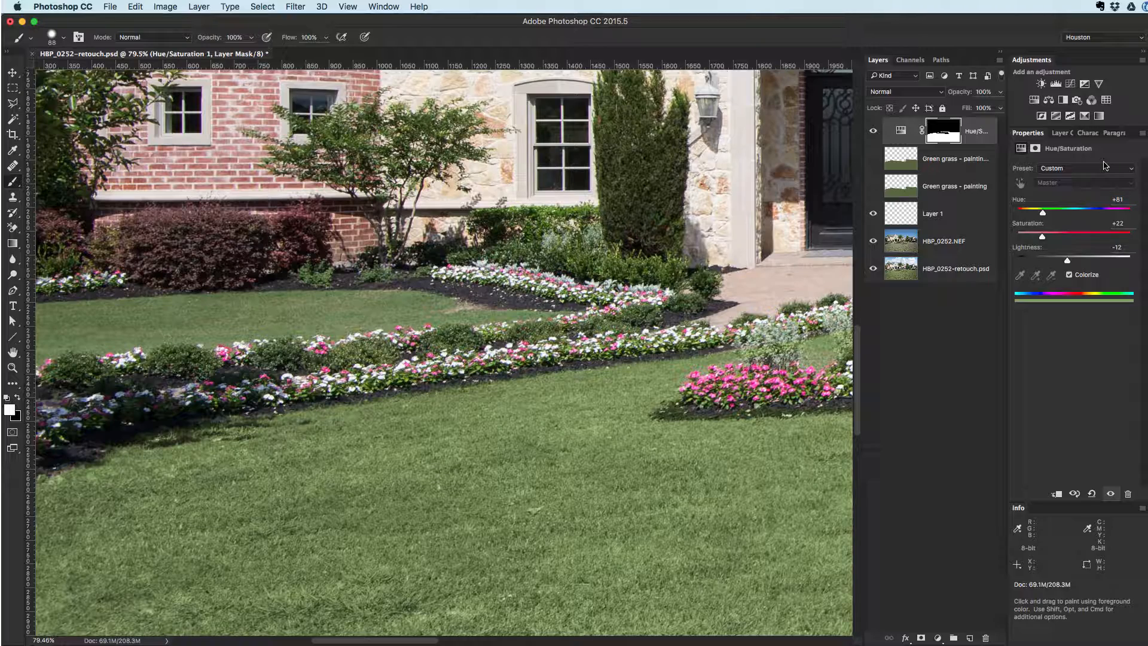
Step: Compare the two Green grass - painting layers with the Hue/Saturation adjustment by switching their visibility, ending with only the adjustment shown
{"action": "key", "text": "super+0"}
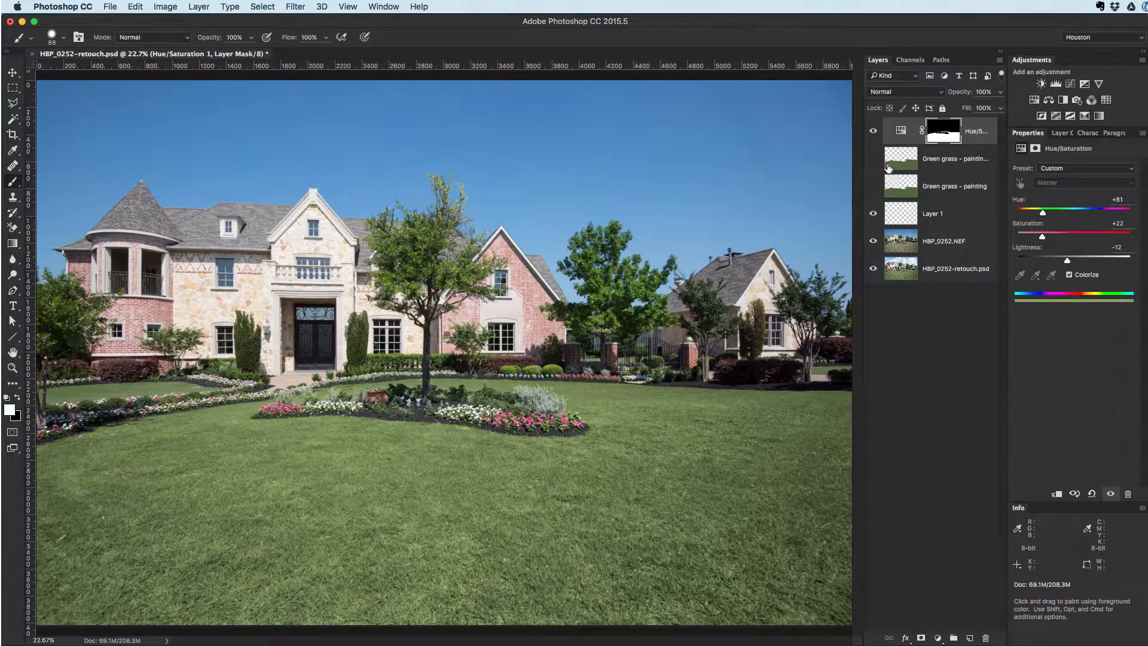
{"action": "left_click", "coordinate": [874, 131]}
{"action": "left_click", "coordinate": [874, 158]}
{"action": "left_click", "coordinate": [873, 186]}
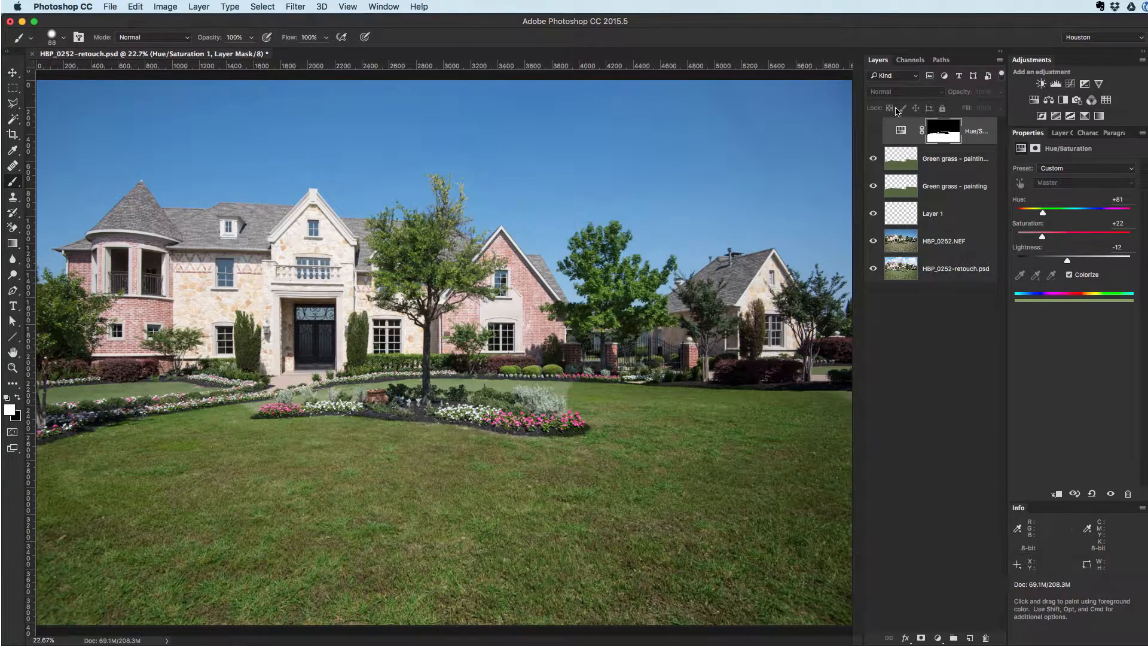
{"action": "left_click_drag", "start_coordinate": [874, 156], "coordinate": [875, 187]}
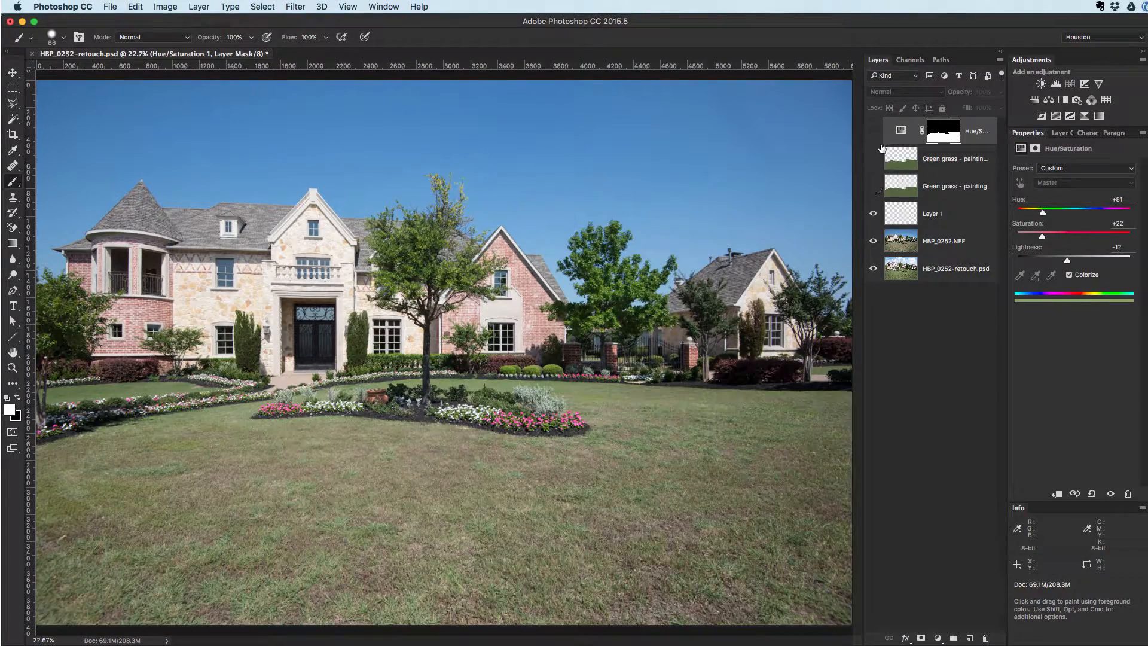
{"action": "left_click", "coordinate": [874, 132]}
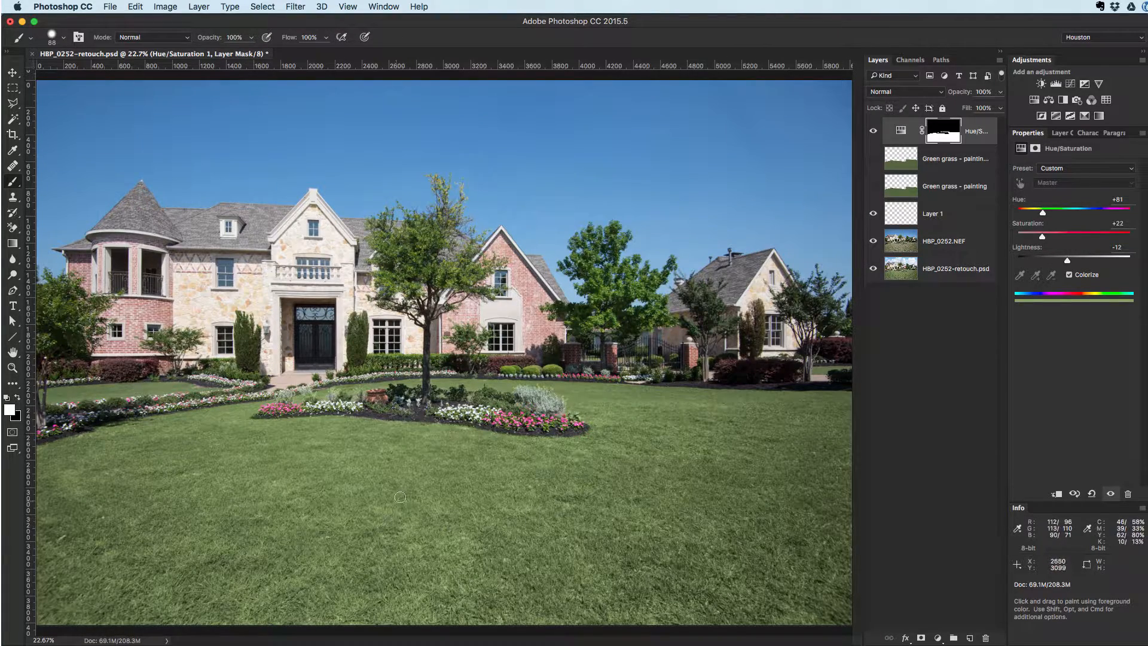
Step: Open the Layer Style blending options for the Hue/Saturation adjustment layer and move the dialog clear of the lawn
{"action": "double_click", "coordinate": [979, 131]}
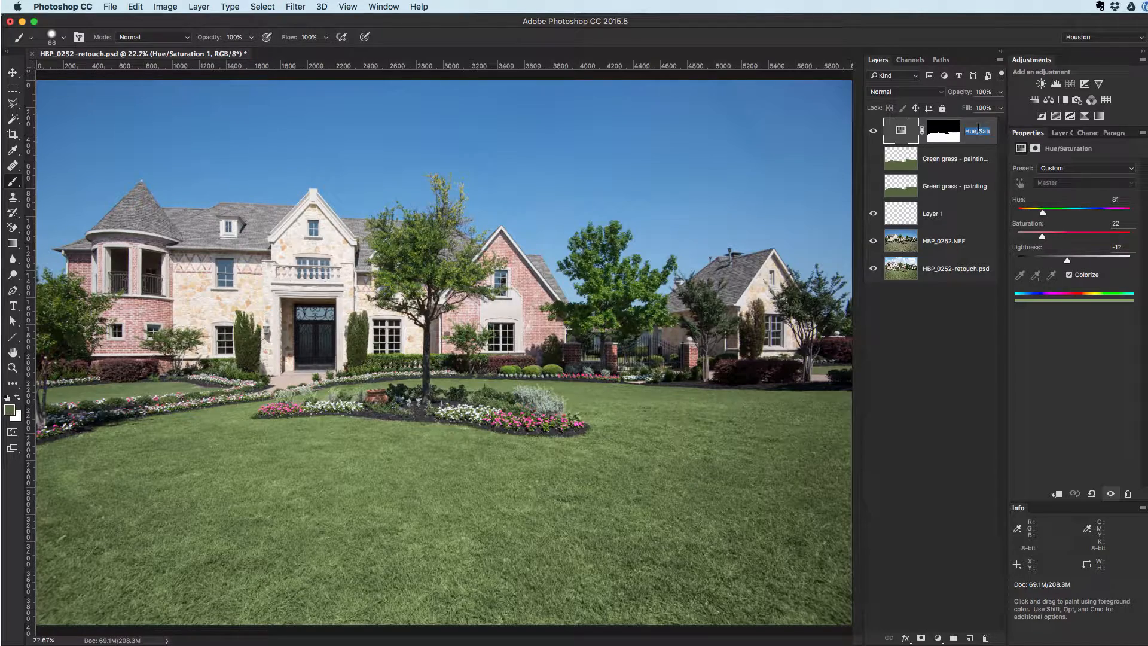
{"action": "double_click", "coordinate": [995, 137]}
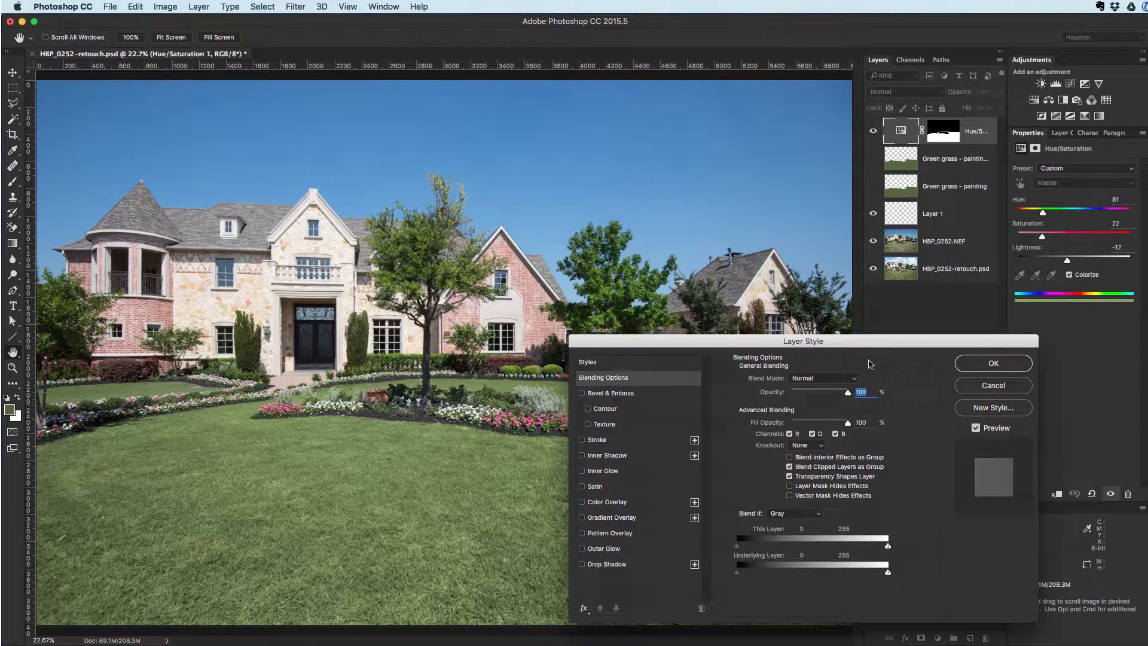
{"action": "left_click_drag", "start_coordinate": [871, 343], "coordinate": [953, 326]}
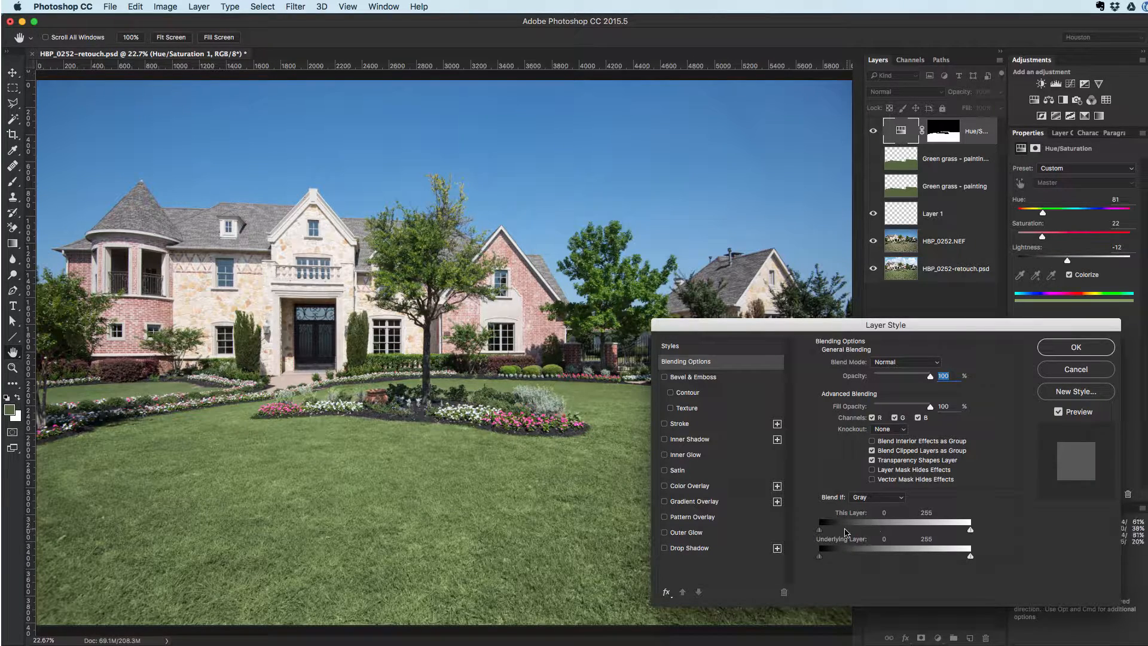
Step: Try raising the unsplit This Layer black point under Blend If to about 113, and return it to 0
{"action": "mouse_move", "coordinate": [819, 530]}
{"action": "left_mouse_down"}
{"action": "mouse_move", "coordinate": [903, 534]}
{"action": "mouse_move", "coordinate": [820, 533]}
{"action": "left_mouse_up"}
{"action": "left_click_drag", "start_coordinate": [820, 530], "coordinate": [887, 532]}
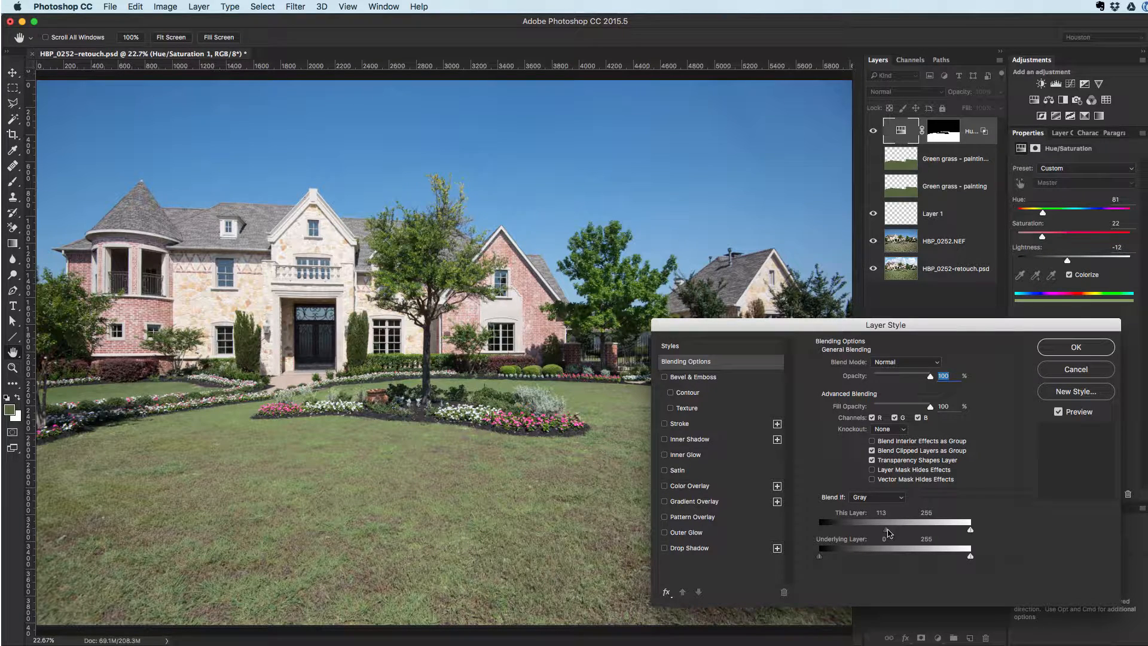
{"action": "left_click_drag", "start_coordinate": [890, 533], "coordinate": [819, 533]}
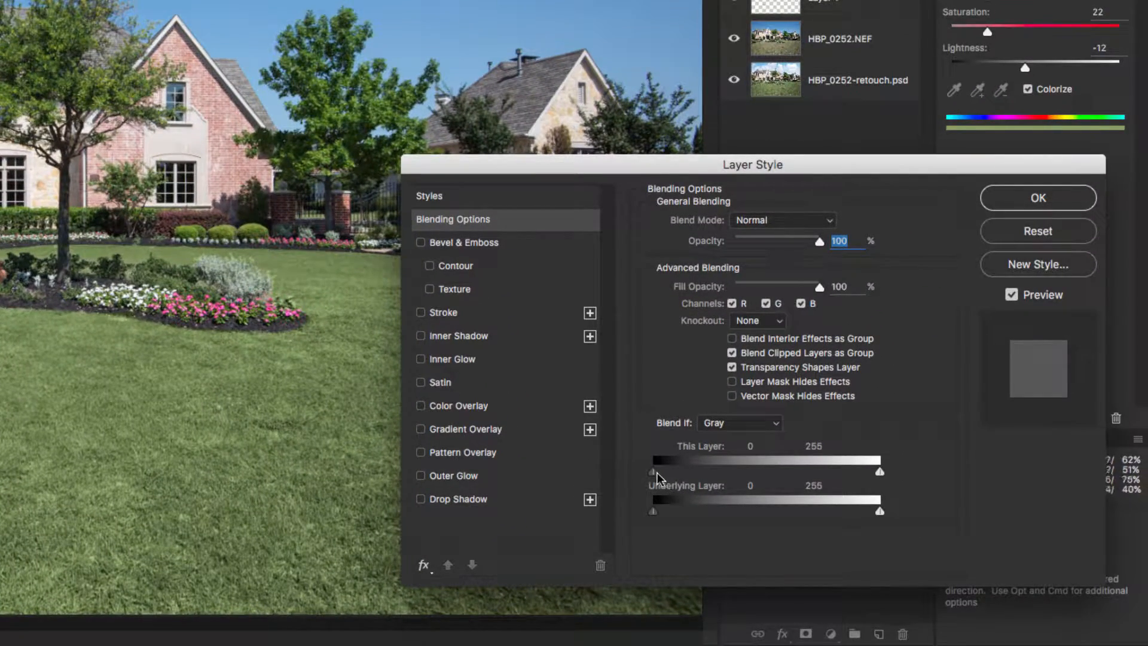
Step: Split the This Layer black Blend If slider to 0 / 179 and compare the lawn with the preview off and on
{"action": "left_click_drag", "start_coordinate": [658, 472], "coordinate": [751, 468]}
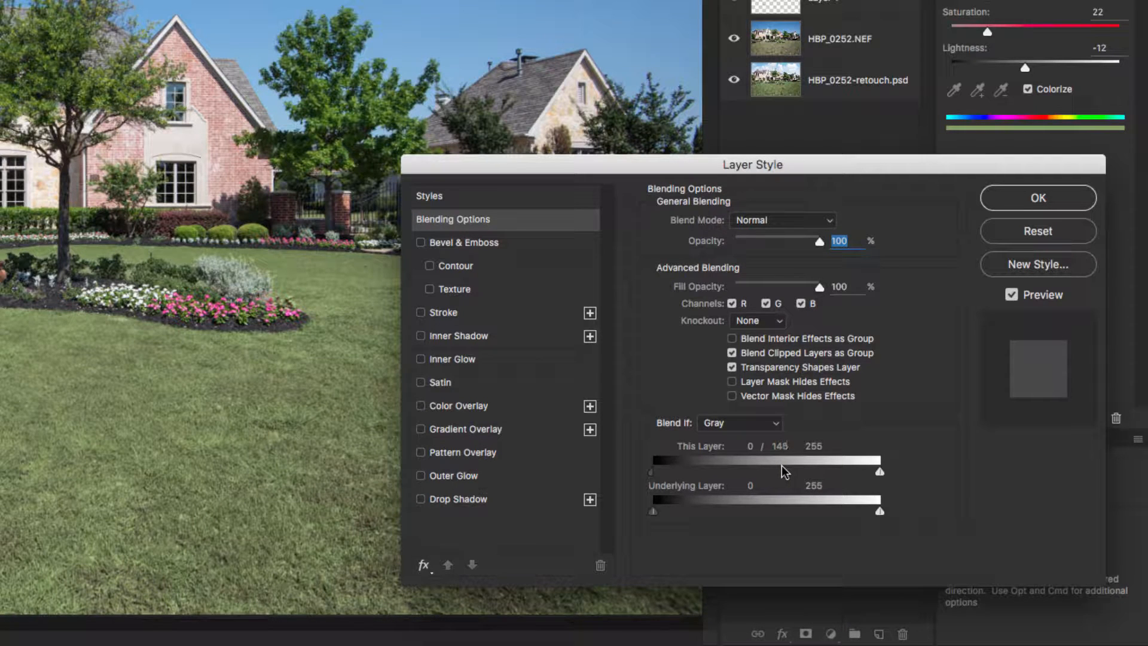
{"action": "left_click_drag", "start_coordinate": [794, 468], "coordinate": [836, 472]}
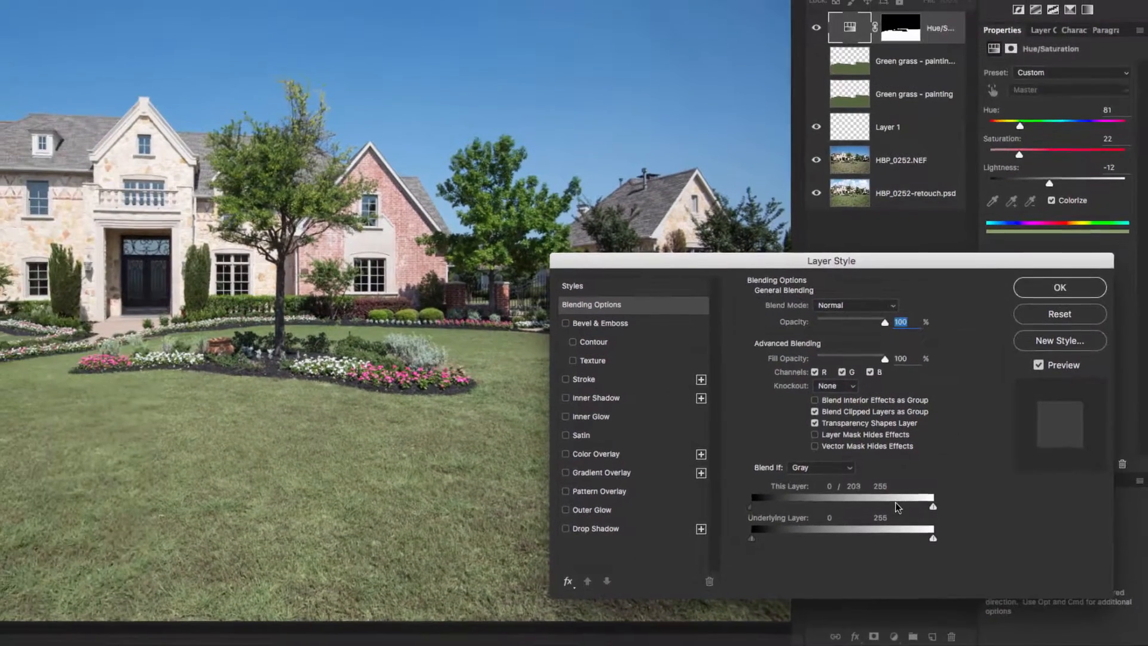
{"action": "mouse_move", "coordinate": [898, 507]}
{"action": "left_mouse_down"}
{"action": "mouse_move", "coordinate": [911, 511]}
{"action": "mouse_move", "coordinate": [881, 509]}
{"action": "left_mouse_up"}
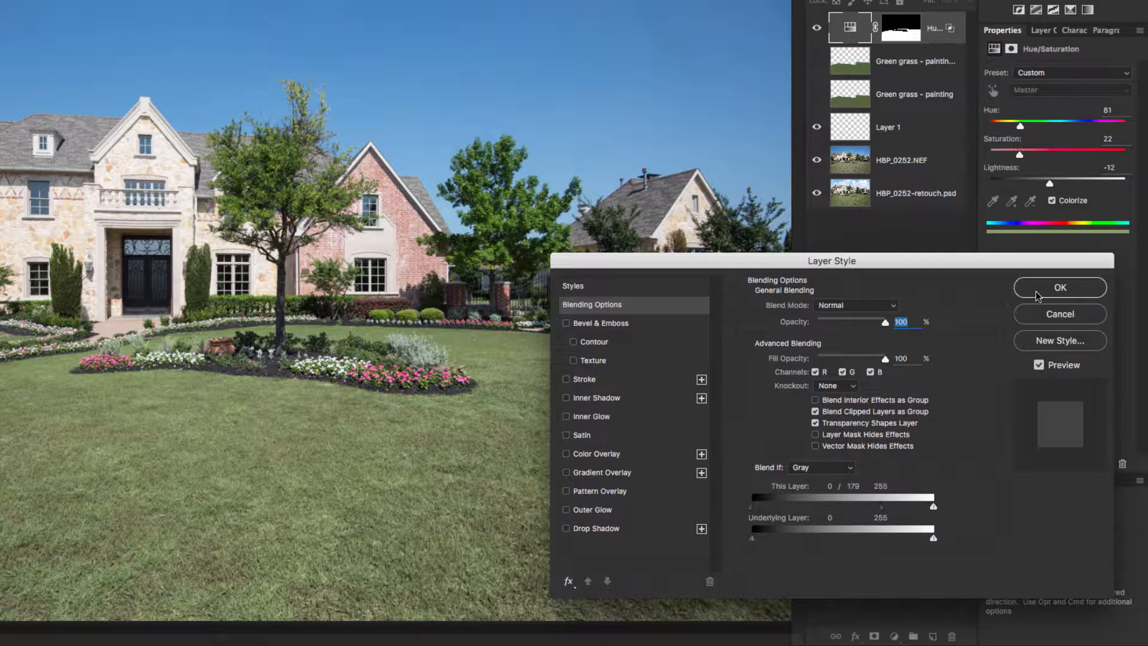
{"action": "left_click", "coordinate": [1038, 366]}
{"action": "left_click", "coordinate": [1039, 366]}
{"action": "left_click", "coordinate": [1039, 366]}
Step: Refine the split This Layer black slider to about 0 / 173, compare the preview, and apply the layer style
{"action": "mouse_move", "coordinate": [887, 509]}
{"action": "left_mouse_down"}
{"action": "mouse_move", "coordinate": [854, 517]}
{"action": "mouse_move", "coordinate": [876, 515]}
{"action": "left_mouse_up"}
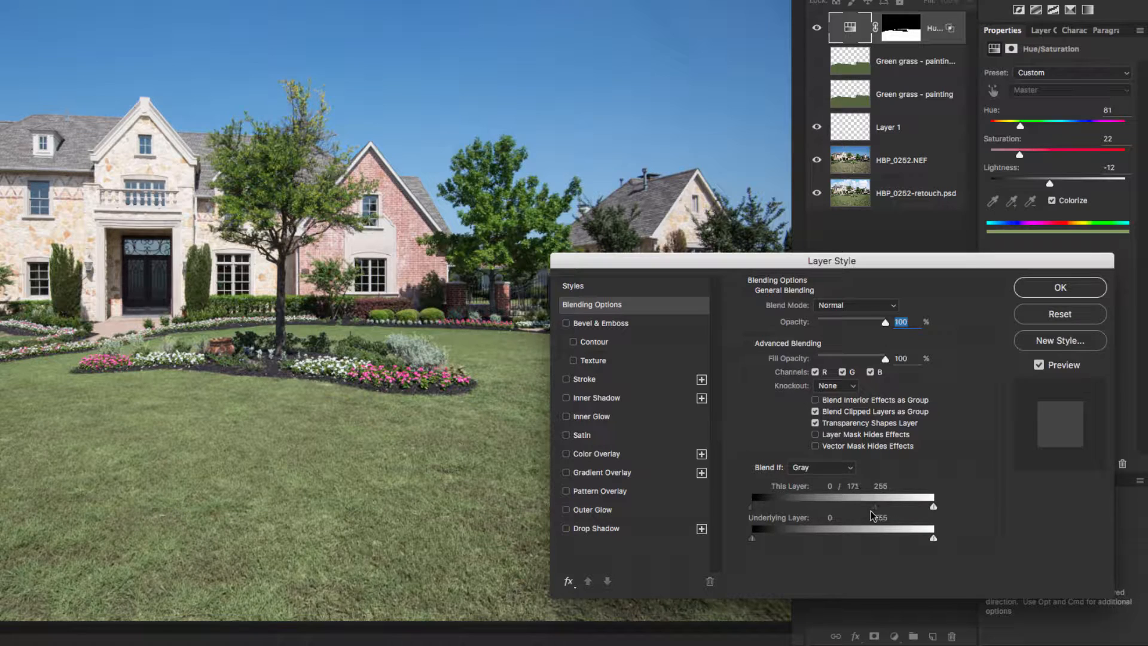
{"action": "left_click", "coordinate": [1039, 366]}
{"action": "left_click", "coordinate": [1039, 366]}
{"action": "left_click", "coordinate": [1060, 288]}
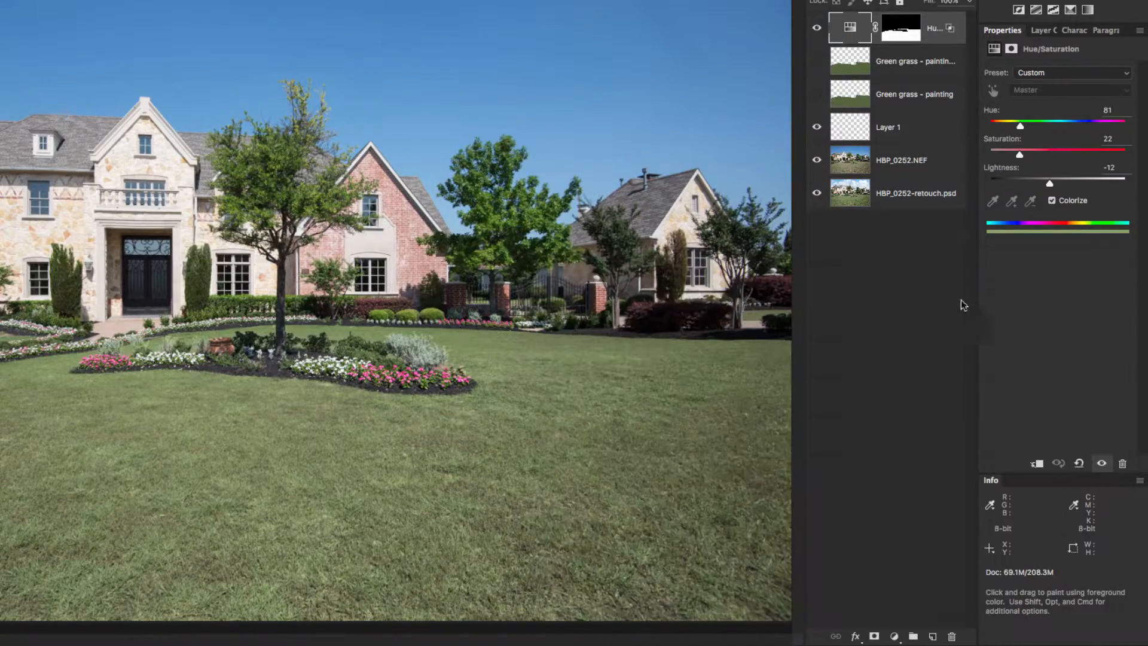